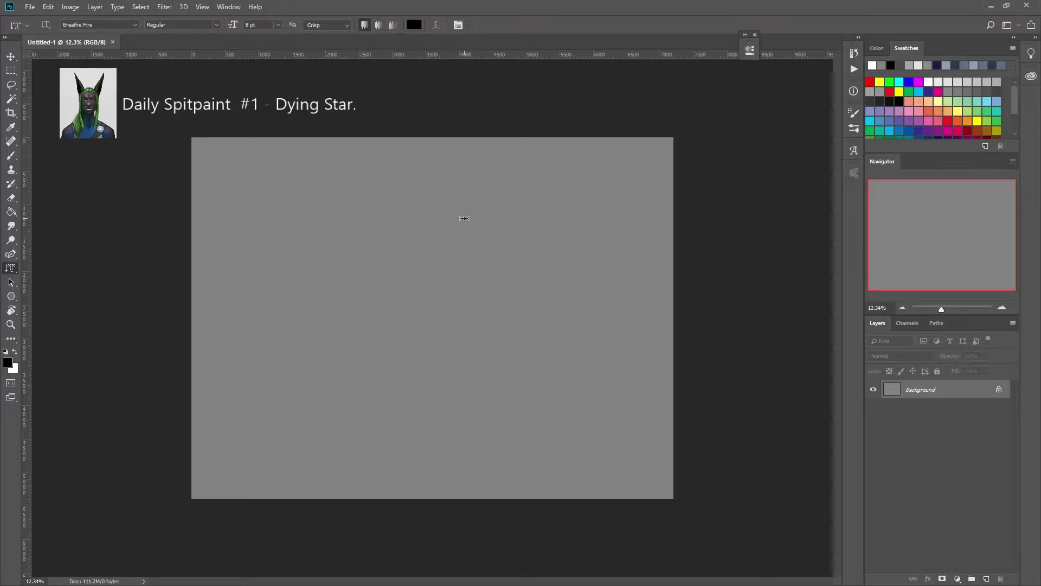
Sketch a trial ellipse and paint a dark stroke over it with a large soft brush
key("b")
left_click_drag(498, 284, 517, 288)
left_click(854, 128)
scroll(836, 181, "down", 5)
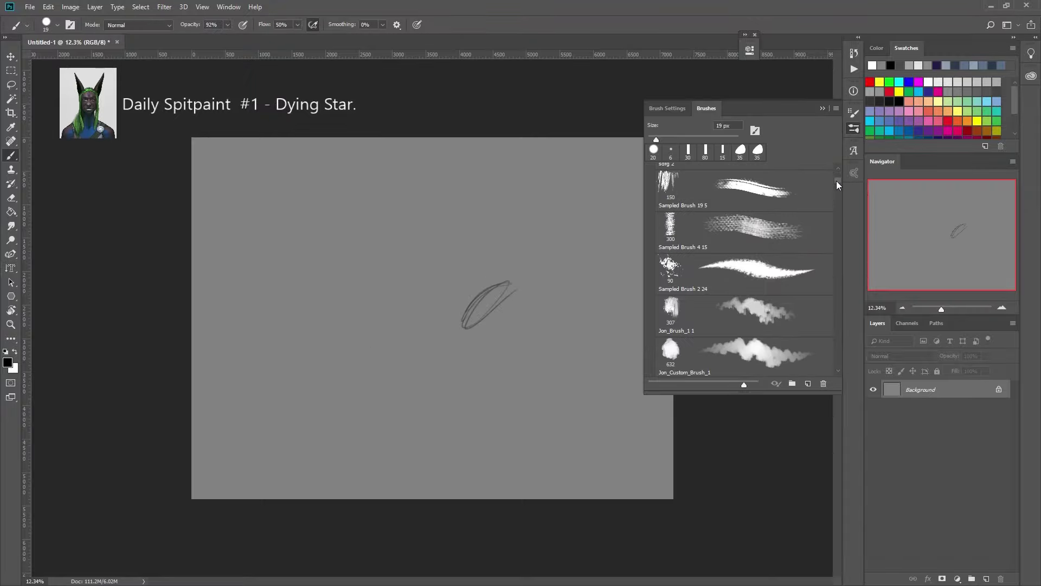
scroll(835, 177, "up", 5)
scroll(834, 169, "up", 5)
left_click(853, 129)
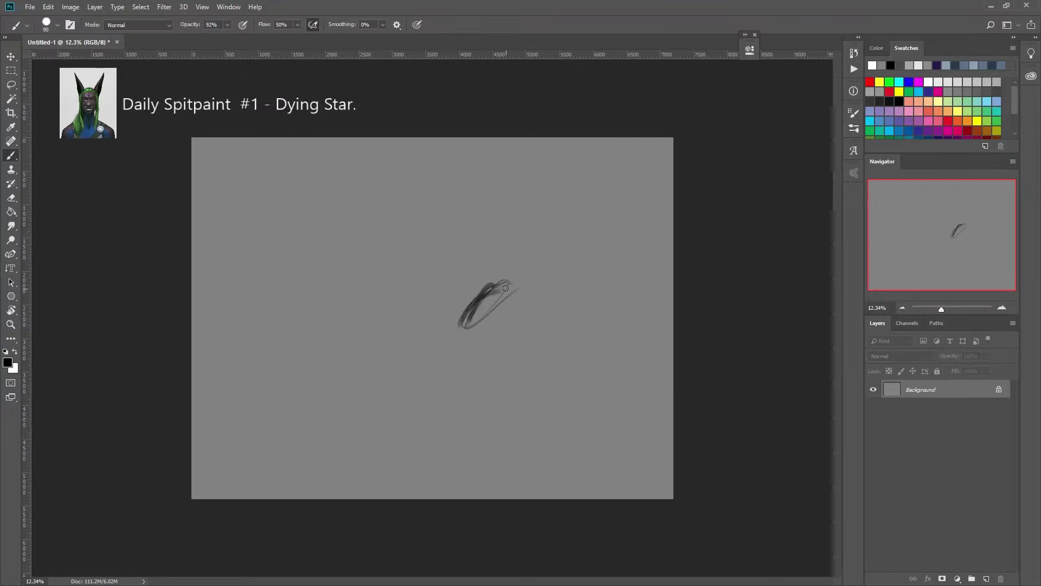
mouse_move(488, 304)
left_mouse_down()
mouse_move(520, 271)
mouse_move(439, 326)
mouse_move(461, 352)
left_mouse_up()
Deepen the dark centre and paint a yellow glow around the trial ellipse
left_click(957, 110)
left_click(964, 119)
left_click_drag(447, 284, 505, 260)
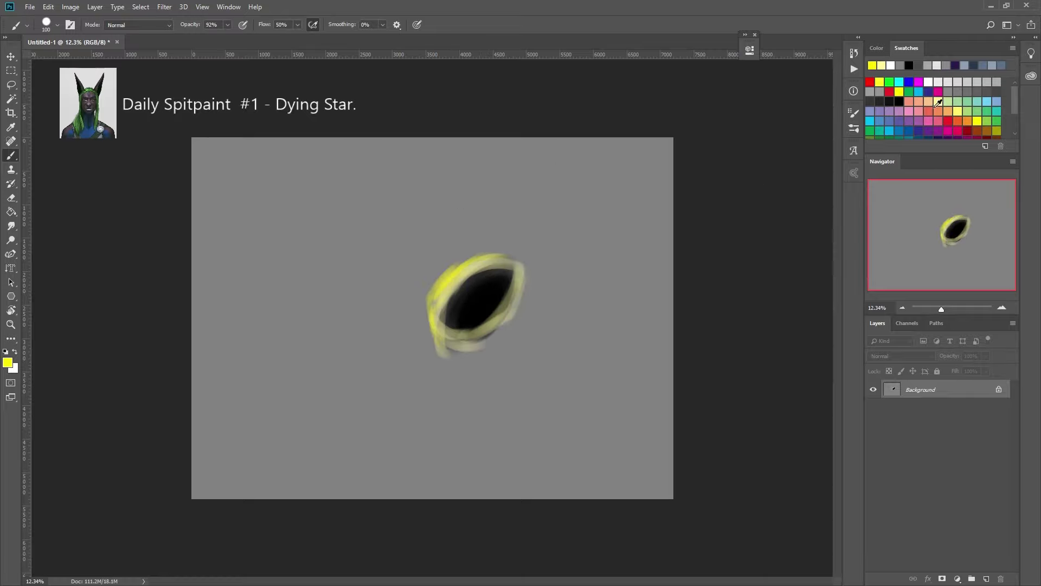
Add Layer 1, set grey as the paint colour, and hide the new layer
key("ctrl+shift+n")
left_click(609, 174)
left_click(514, 239, "alt")
key("g")
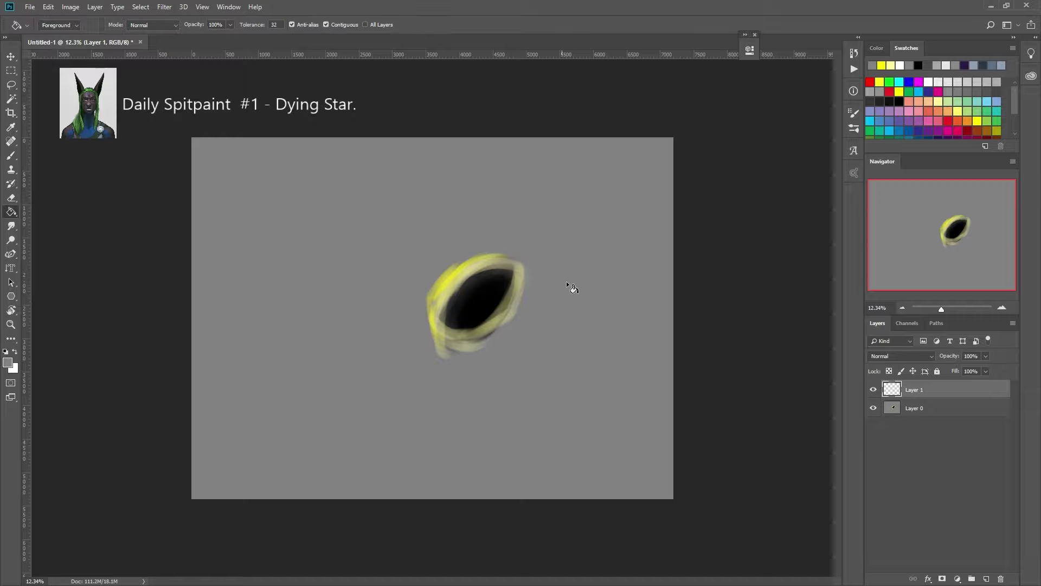
left_click(873, 389)
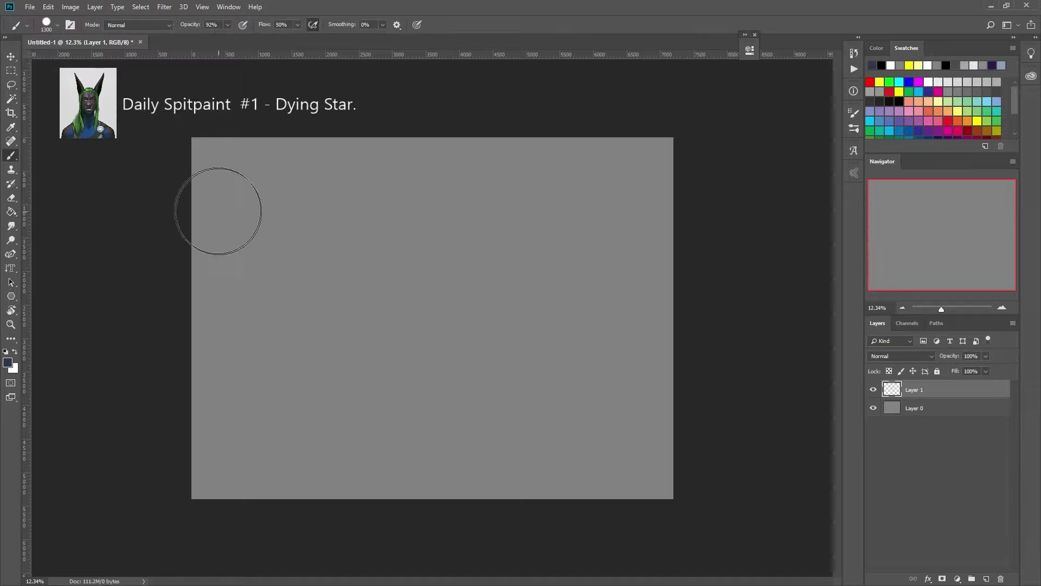
Cover Layer 2 with blue-grey strokes and a dark-to-light gradient, then lower its opacity to 35%
mouse_move(217, 209)
left_mouse_down()
mouse_move(209, 435)
mouse_move(662, 337)
mouse_move(332, 317)
left_mouse_up()
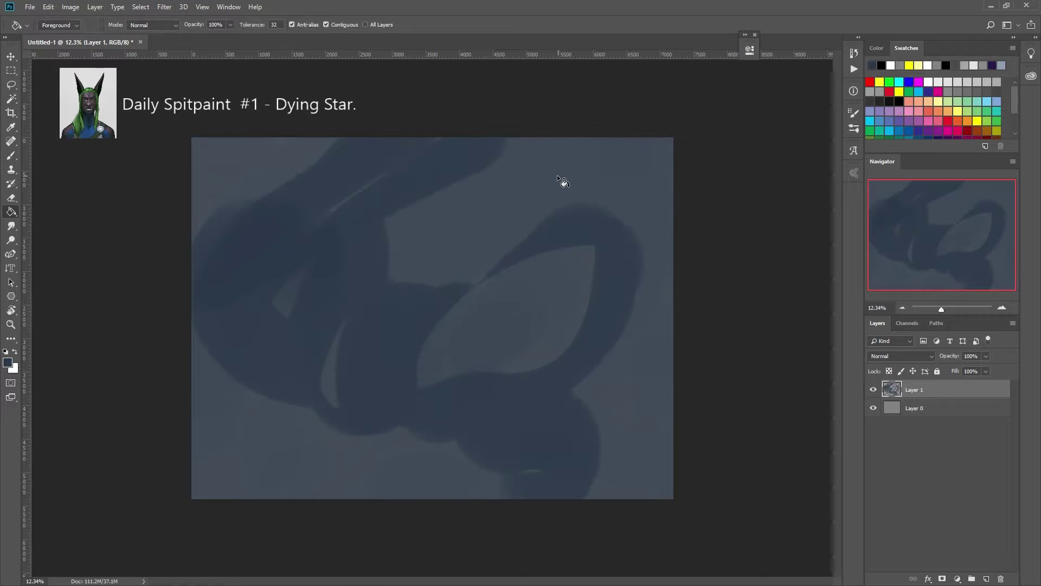
right_click(10, 212)
left_click(54, 212)
mouse_move(651, 352)
left_mouse_down()
mouse_move(228, 282)
mouse_move(661, 314)
left_mouse_up()
left_click(985, 356)
left_click_drag(989, 368, 955, 370)
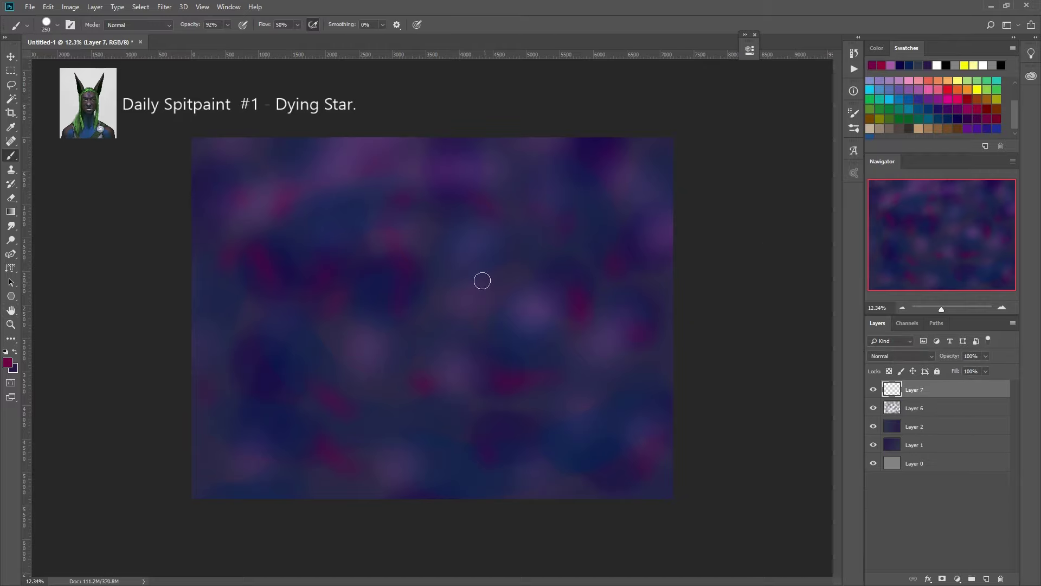
Paint the black hole's dark core and an orange-red elliptical ring around it
key("d")
mouse_move(537, 274)
left_mouse_down()
mouse_move(488, 293)
mouse_move(493, 310)
mouse_move(542, 266)
mouse_move(505, 316)
mouse_move(530, 244)
mouse_move(480, 325)
mouse_move(542, 244)
left_mouse_up()
key("x")
key("d")
key("x")
left_click(947, 89)
left_click_drag(465, 251, 416, 330)
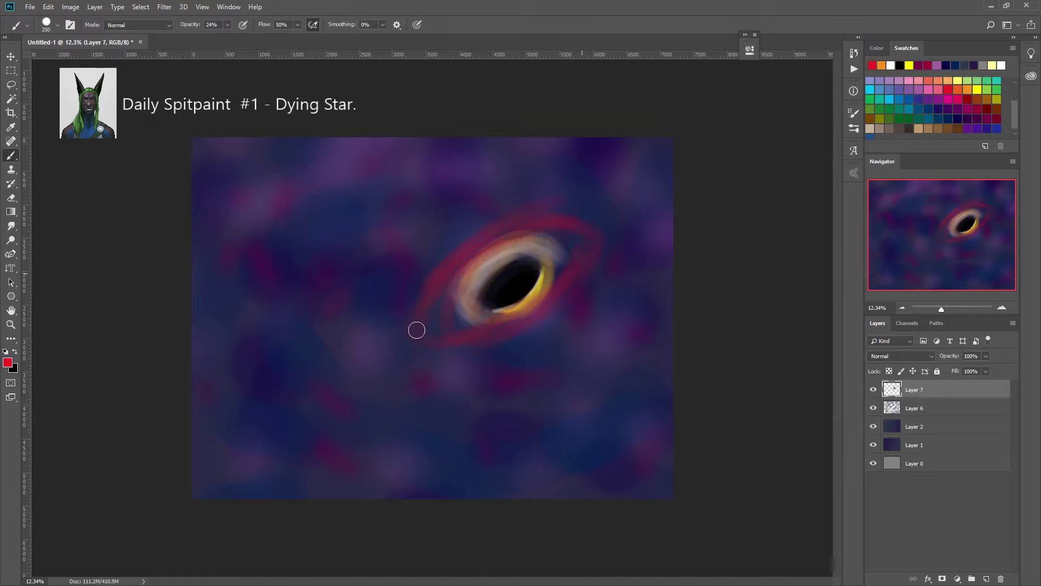
Highlight the black hole's upper rim in light cyan and smudge the paint
left_click(8, 362)
left_click(148, 338)
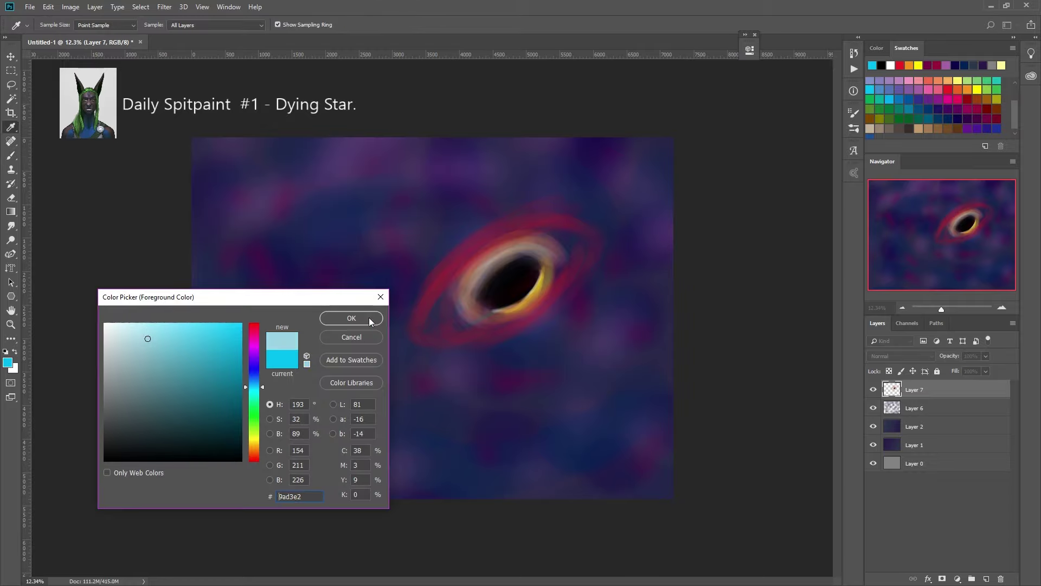
left_click(352, 318)
left_click_drag(480, 304, 545, 257)
key("r")
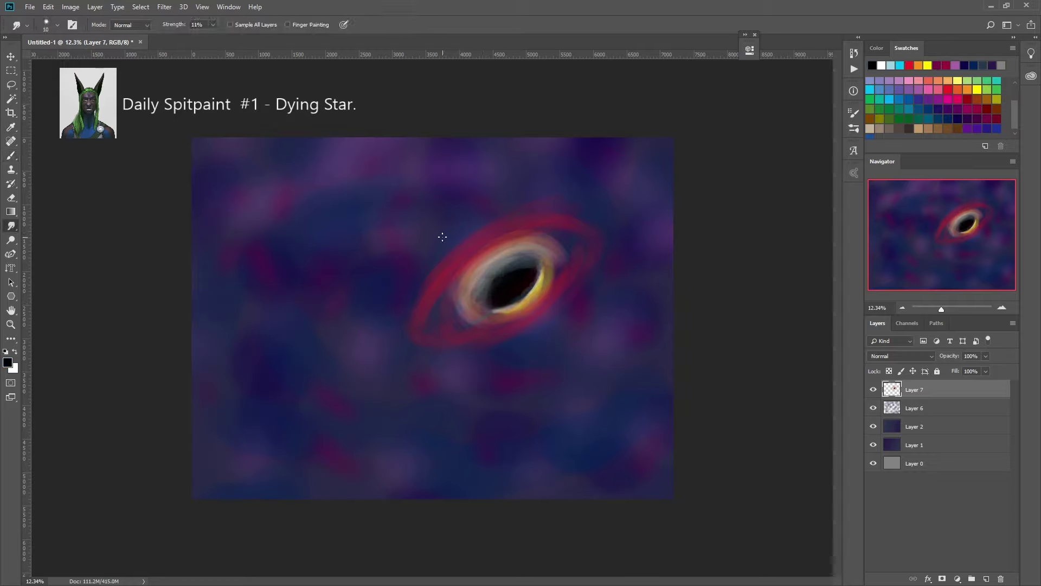
On a new layer, dab a soft yellow dot at lower left for the star
left_click(975, 88)
key("b")
key("ctrl+shift+alt+n")
left_click_drag(309, 410, 307, 417)
Paint white into the star's core and orange along its right and bottom-left edges
left_click(968, 90)
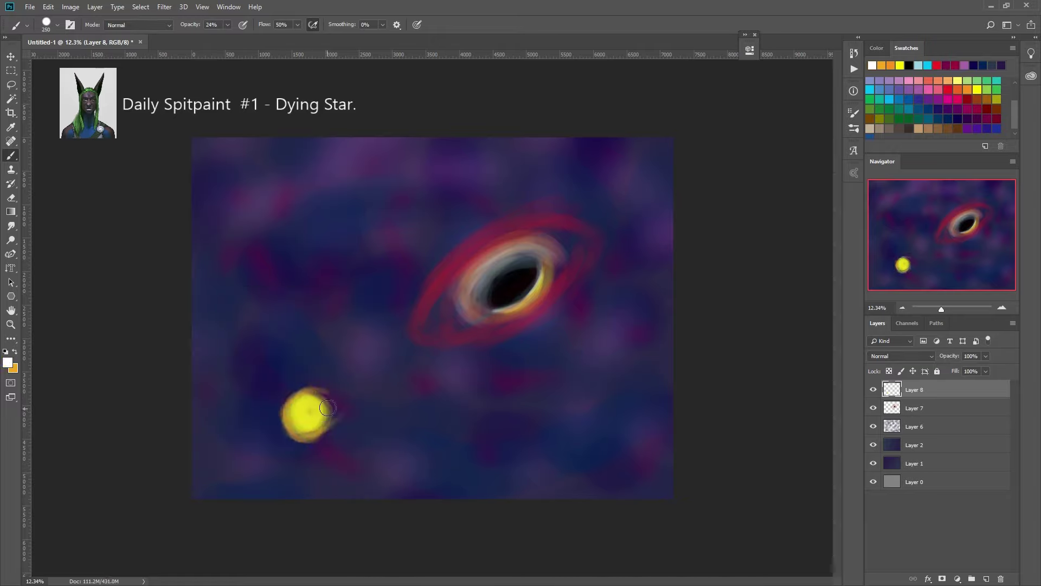
mouse_move(327, 407)
left_mouse_down()
mouse_move(333, 401)
mouse_move(305, 399)
left_mouse_up()
key("x")
key("bracketleft")
key("bracketleft")
key("bracketleft")
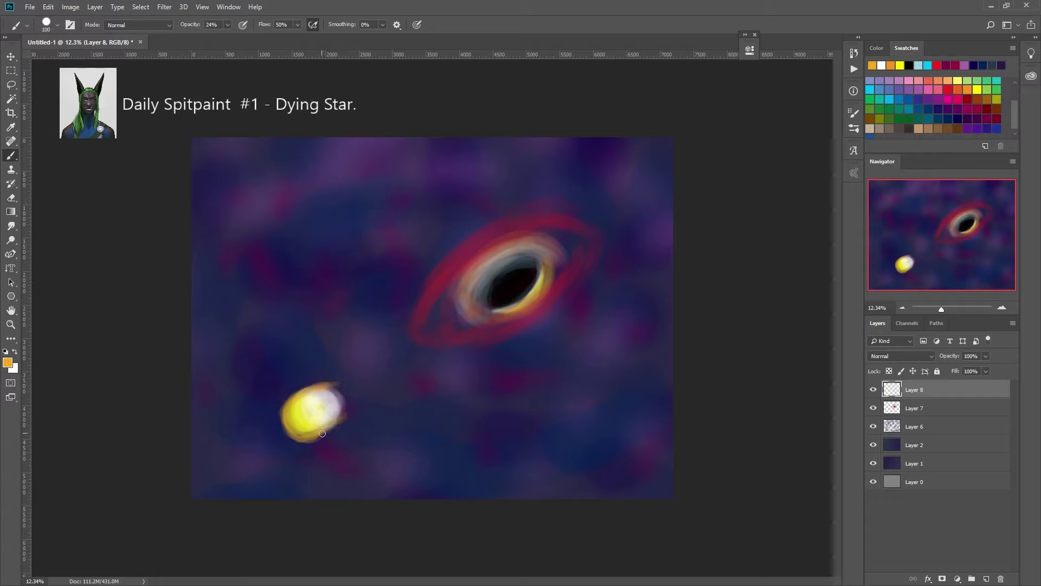
left_click_drag(322, 433, 344, 398)
left_click_drag(300, 437, 290, 425)
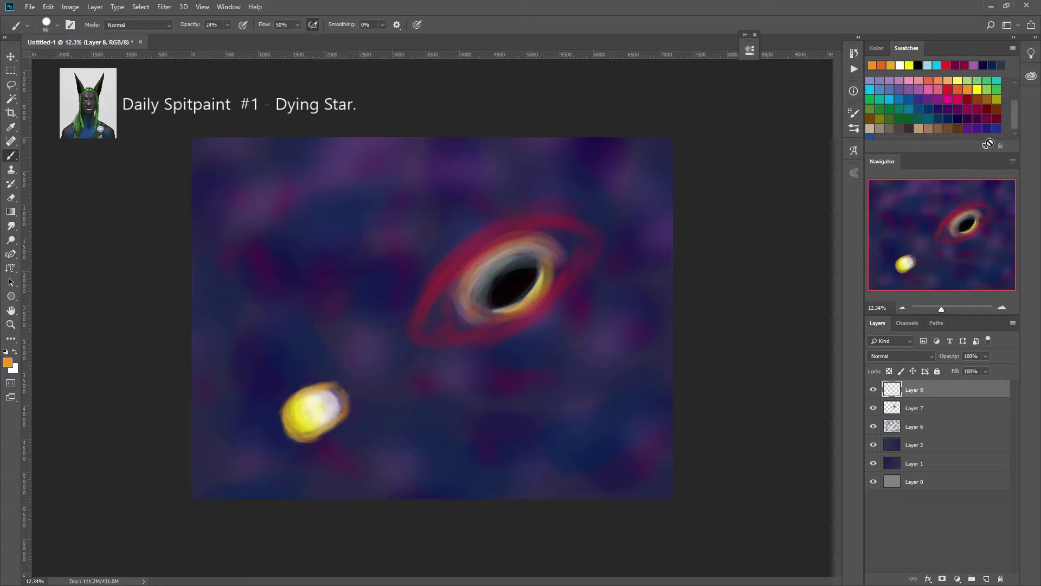
Choose a darker red as the foreground colour
left_click(946, 65)
left_click(8, 362)
left_click_drag(209, 407, 220, 375)
key("Return")
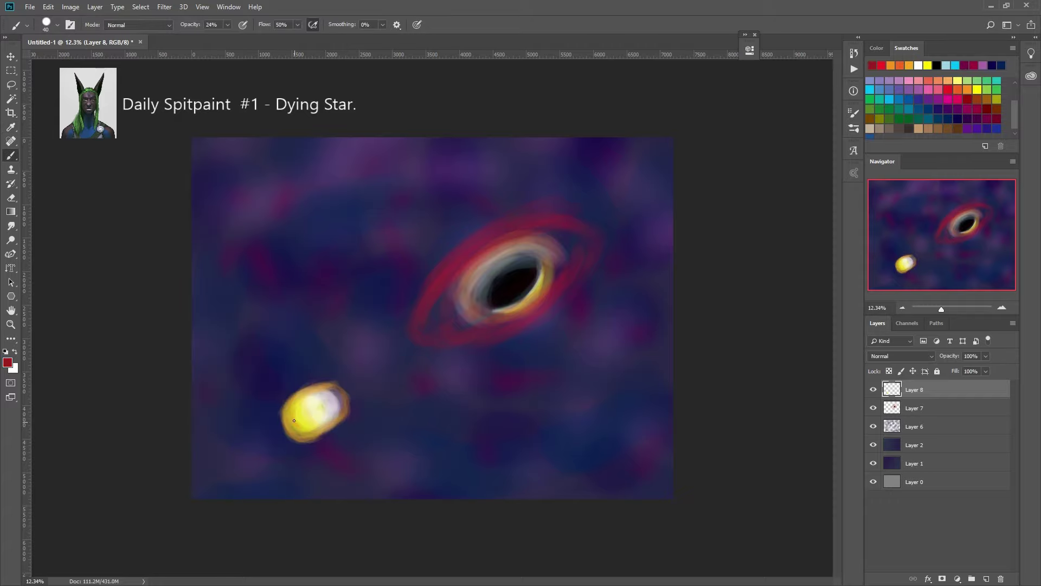
Rotate the star onto a diagonal and stretch it into a longer ellipse
scroll(299, 433, "up", 3)
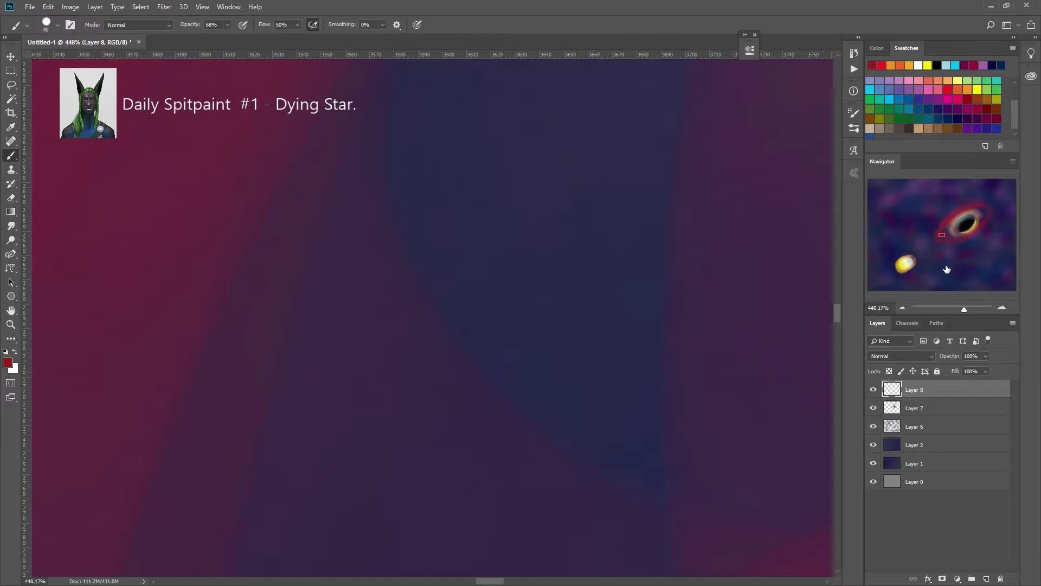
key("x")
left_click(281, 320, "alt")
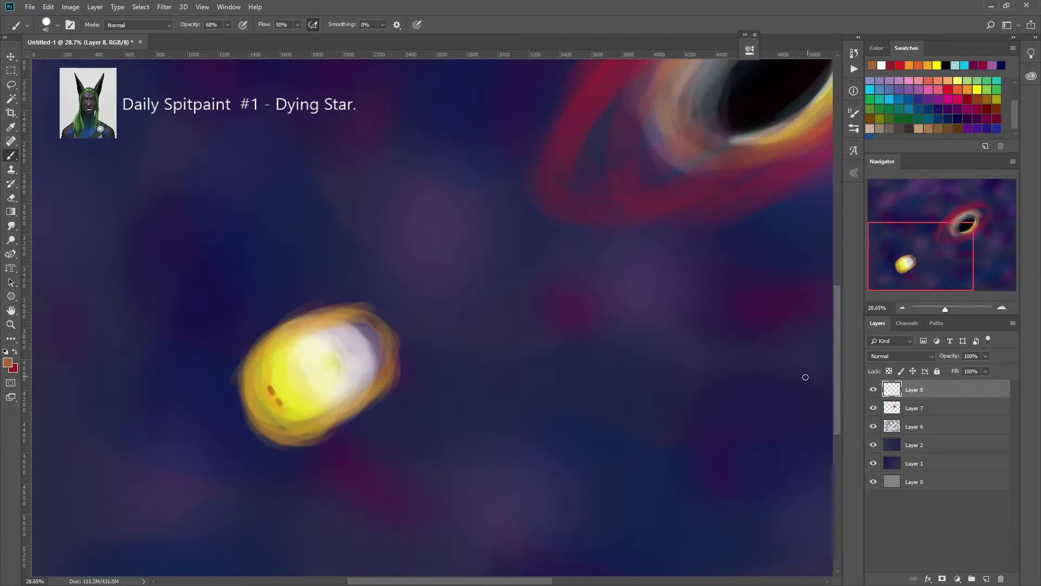
key("ctrl+t")
left_click_drag(404, 293, 446, 308)
left_click_drag(218, 426, 189, 465)
key("Return")
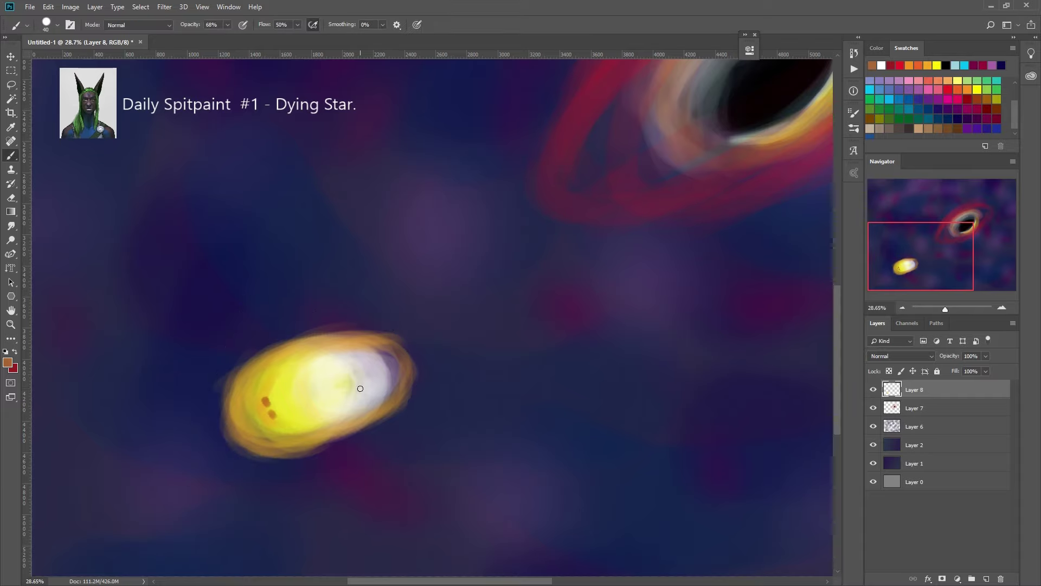
Paint a cream highlight inside the star and thin orange-brown streaks toward the black hole
left_click(284, 425, "alt")
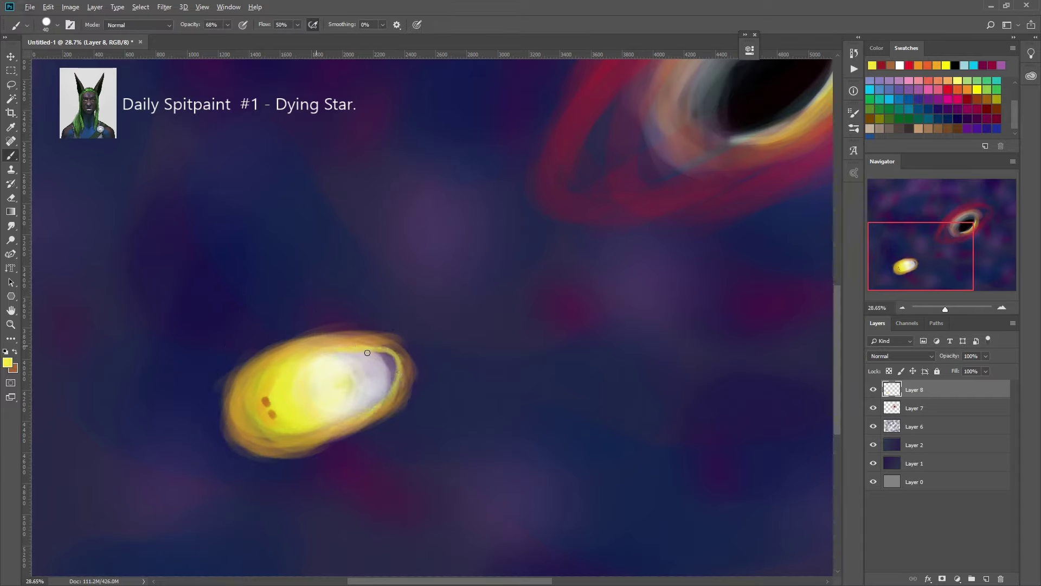
mouse_move(367, 372)
left_mouse_down()
mouse_move(390, 380)
mouse_move(336, 380)
mouse_move(326, 365)
mouse_move(358, 380)
left_mouse_up()
key("bracketright")
key("bracketright")
key("bracketright")
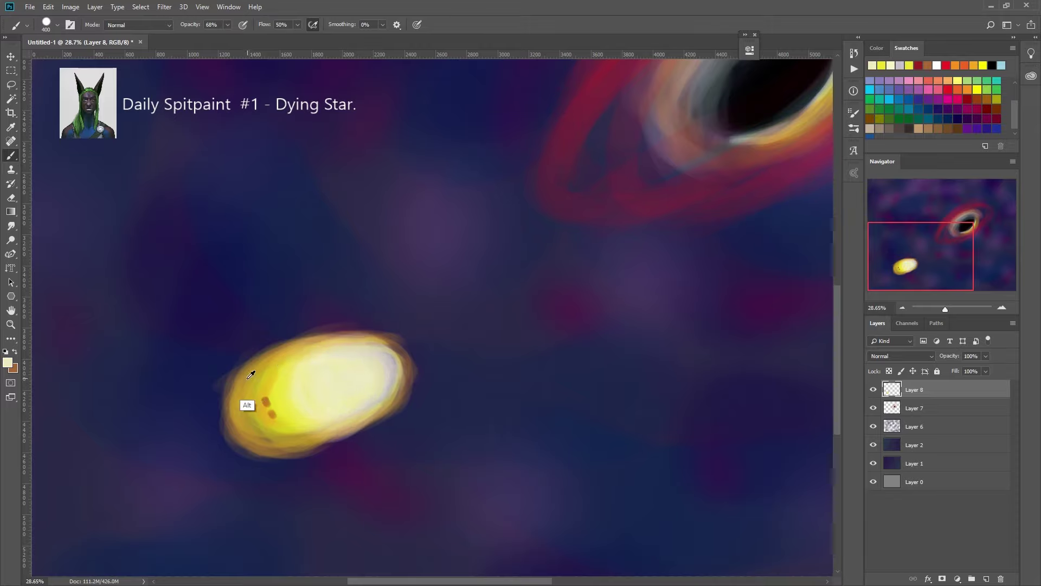
key("bracketleft")
left_click(234, 428, "alt")
mouse_move(331, 324)
left_mouse_down()
mouse_move(448, 341)
mouse_move(440, 369)
left_mouse_up()
key("ctrl+minus")
key("ctrl+minus")
key("ctrl+minus")
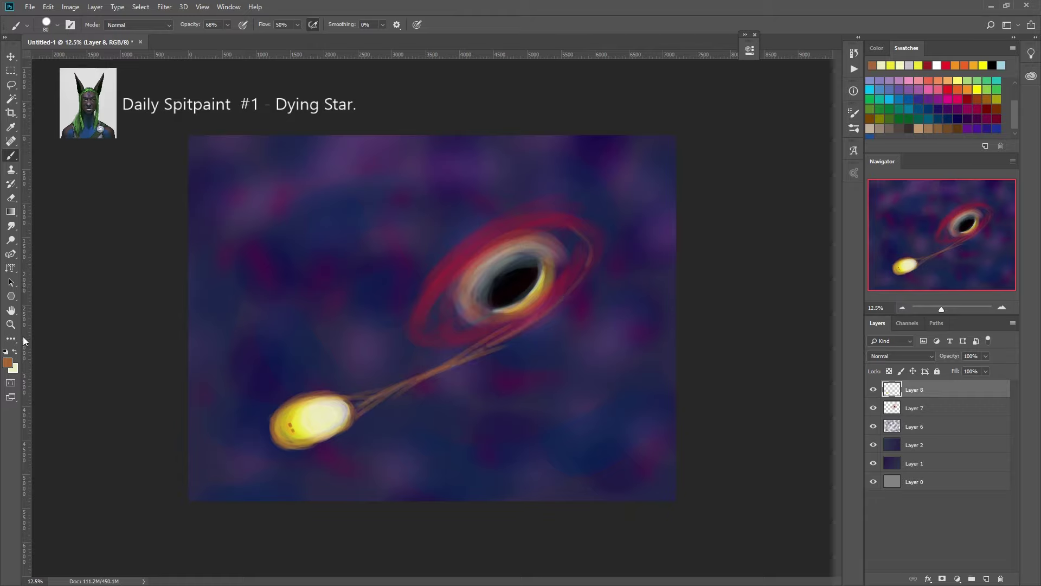
Loop orange streaks around the outer ring, smudge them, and brighten the upper ring with lighter orange
left_click_drag(359, 403, 386, 407)
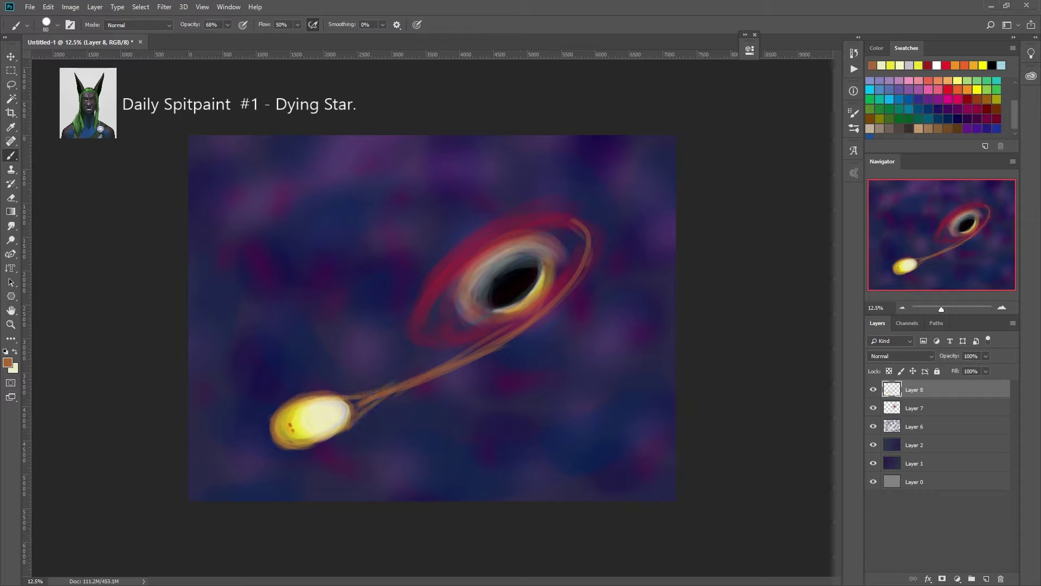
key("r")
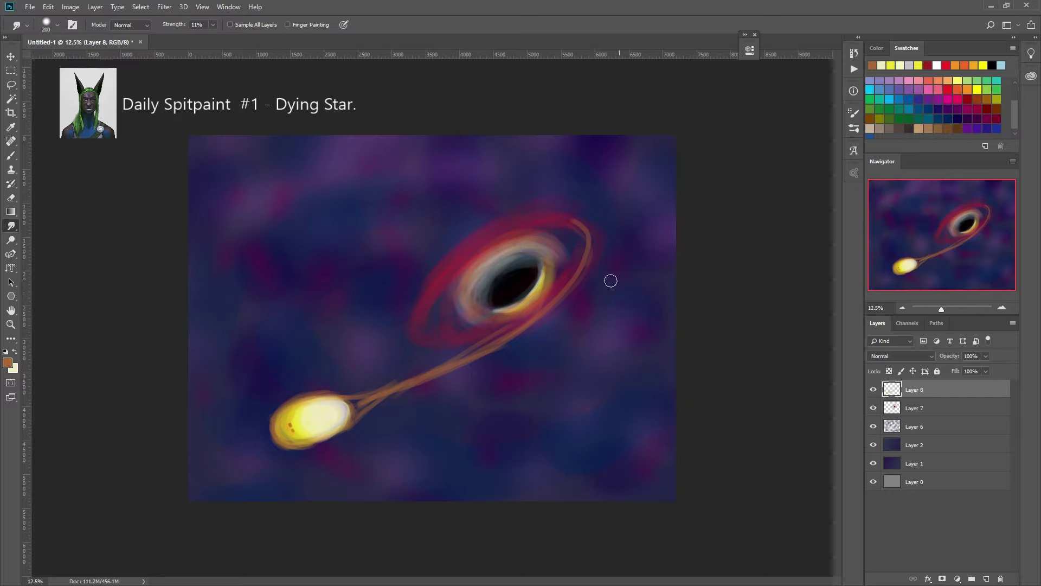
key("b")
left_click(295, 431, "alt")
mouse_move(538, 231)
left_mouse_down()
mouse_move(561, 238)
mouse_move(509, 228)
left_mouse_up()
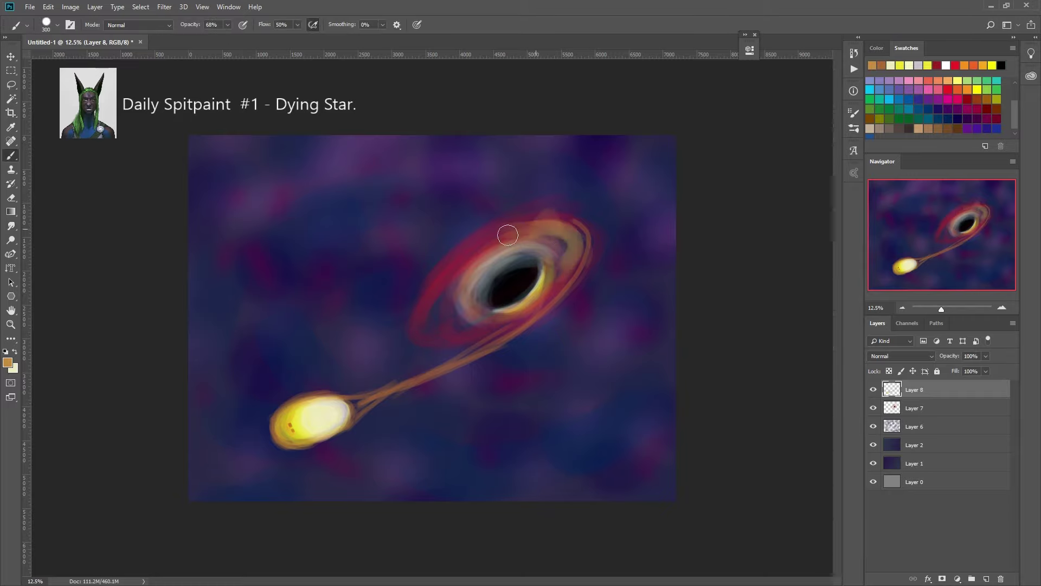
left_click_drag(536, 304, 430, 372)
left_click_drag(477, 250, 460, 330)
Sample dusty pink, orange-tan and red-brown tones, and paint yellow-tan strokes into the ring
key("bracketleft")
key("bracketleft")
key("bracketleft")
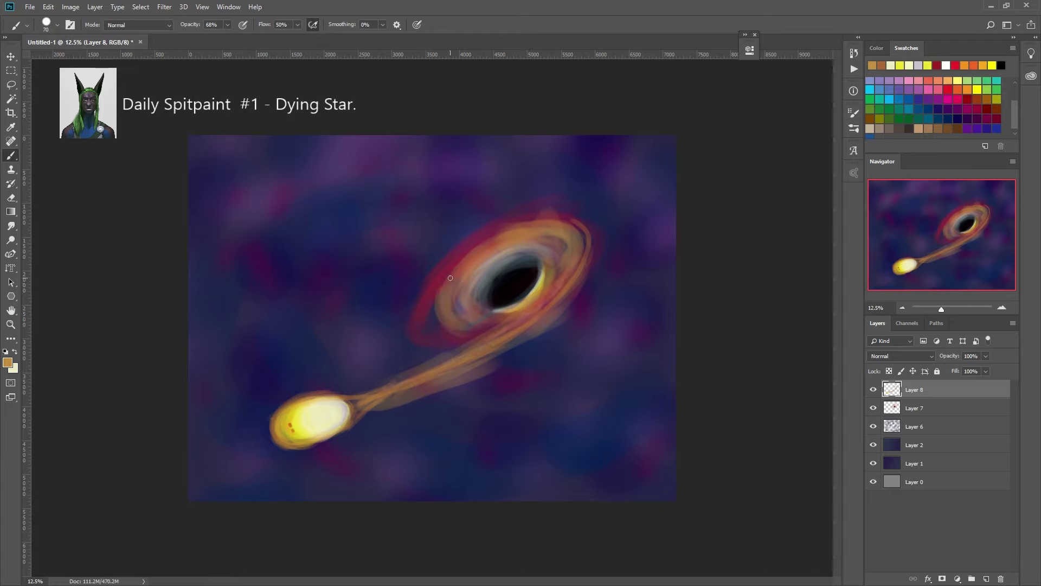
left_click(492, 259, "alt")
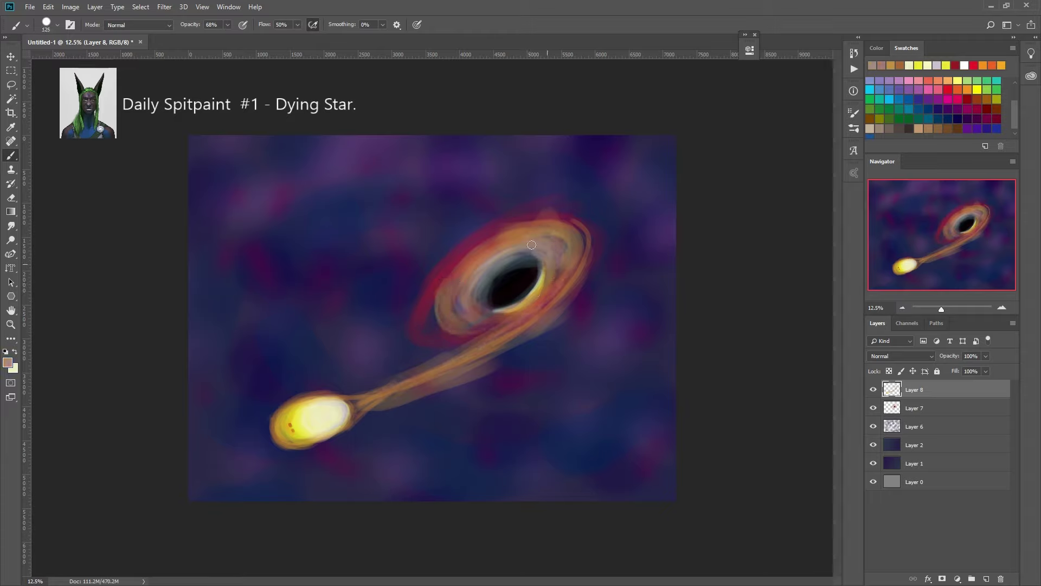
left_click(532, 244, "alt")
left_click(512, 226, "alt")
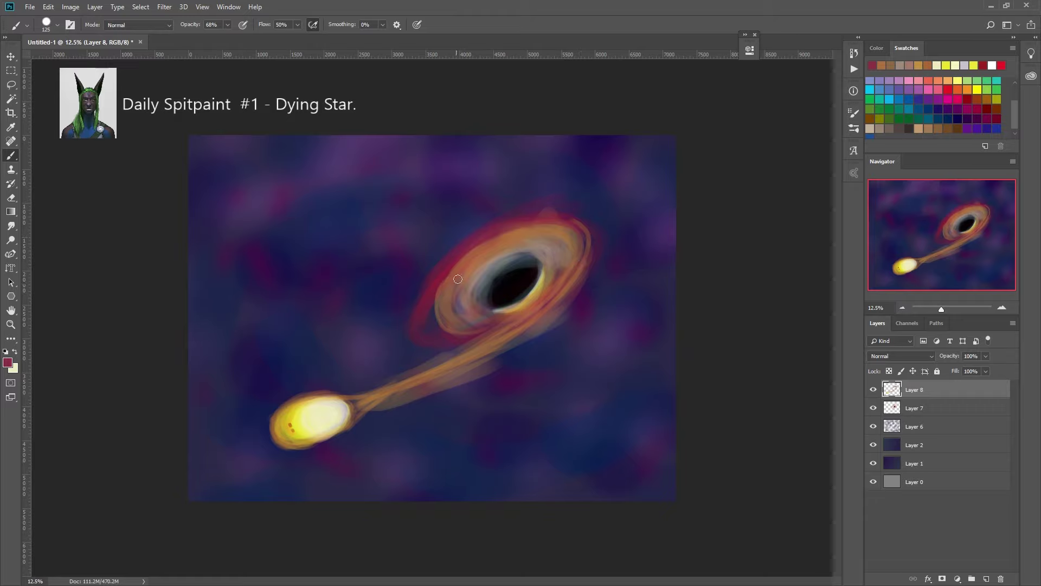
left_click(436, 296, "alt")
left_click(481, 326, "alt")
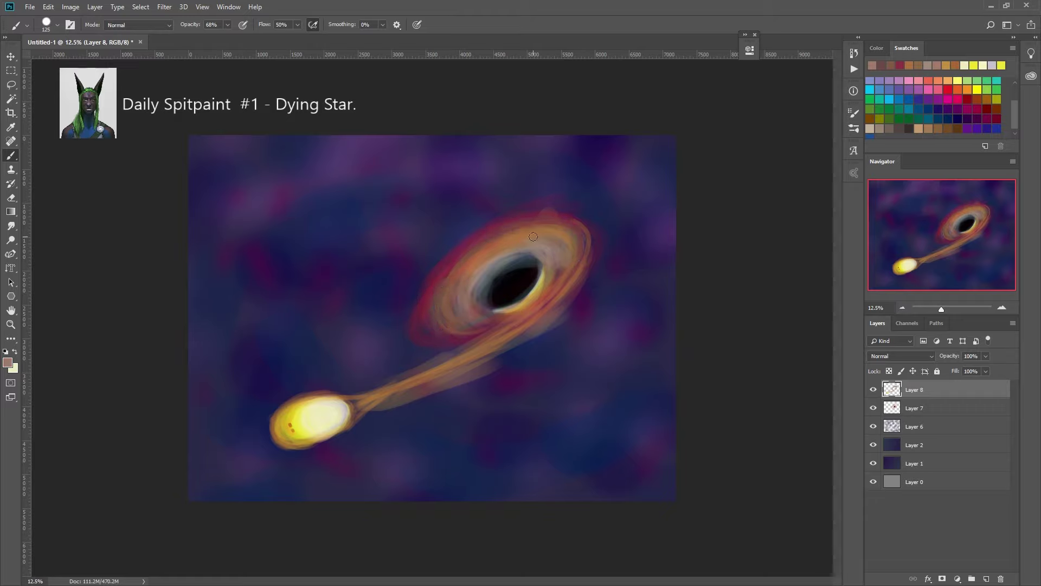
left_click(458, 308, "alt")
key("bracketright")
key("bracketright")
key("bracketright")
left_click(440, 309, "alt")
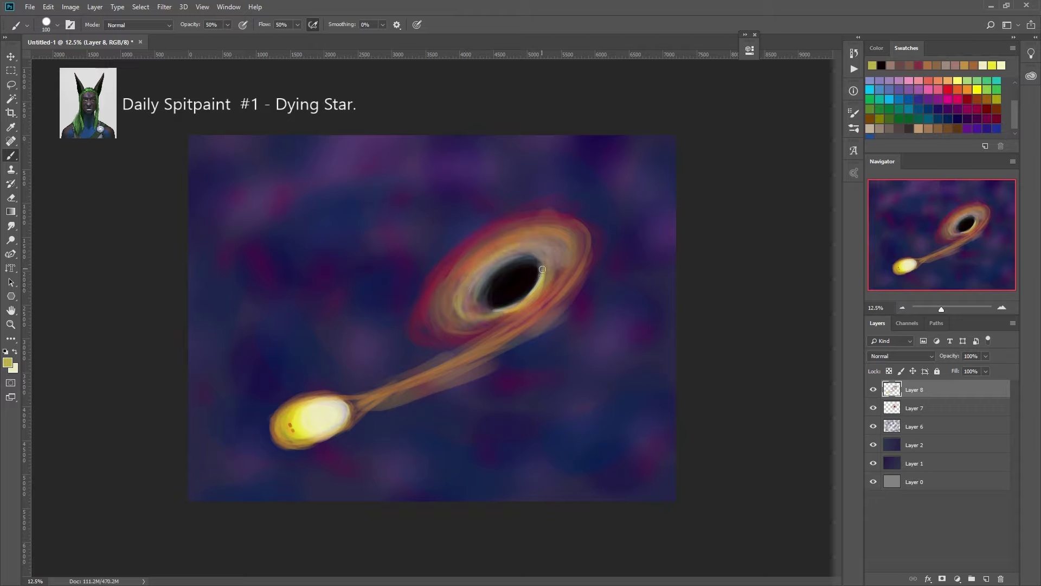
Choose a dark red and draw a thin arc around the black hole
left_click(540, 235, "alt")
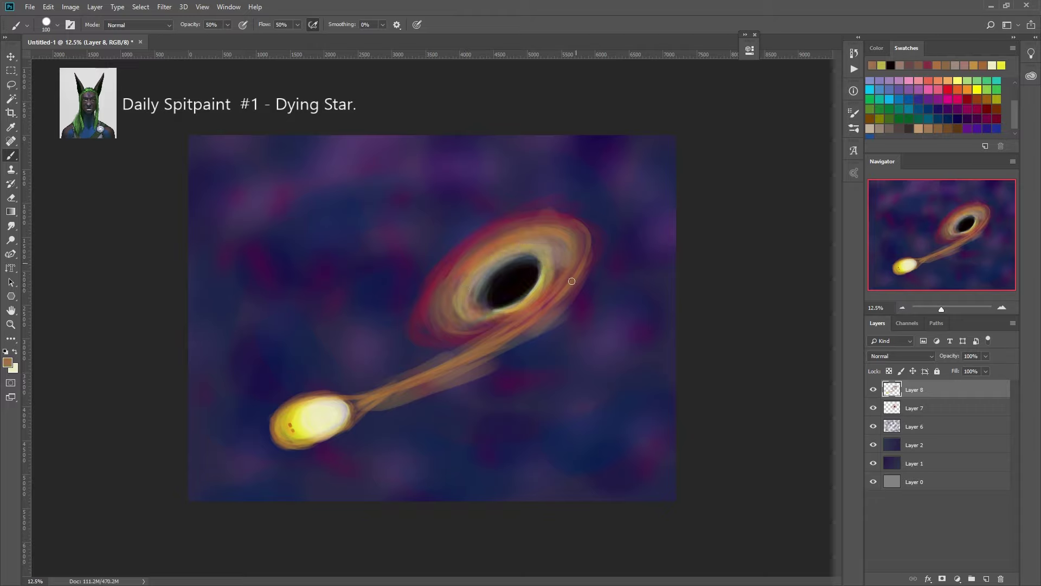
left_click(544, 197, "alt")
left_click(401, 228, "alt")
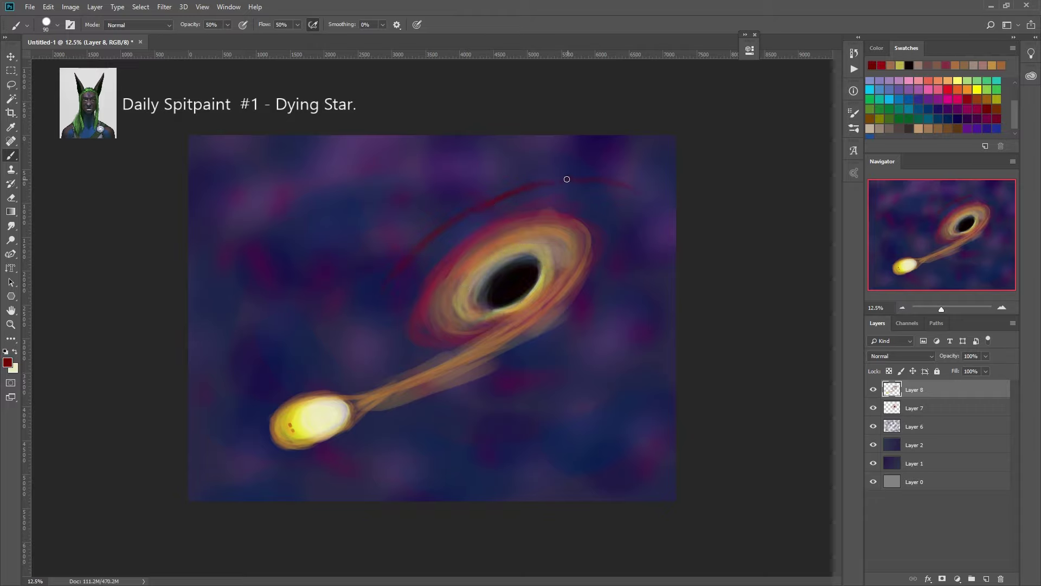
left_click_drag(566, 179, 449, 406)
On new Layer 9, paint a broad red haze around the rings with a 700 px brush
key("alt+bracketleft")
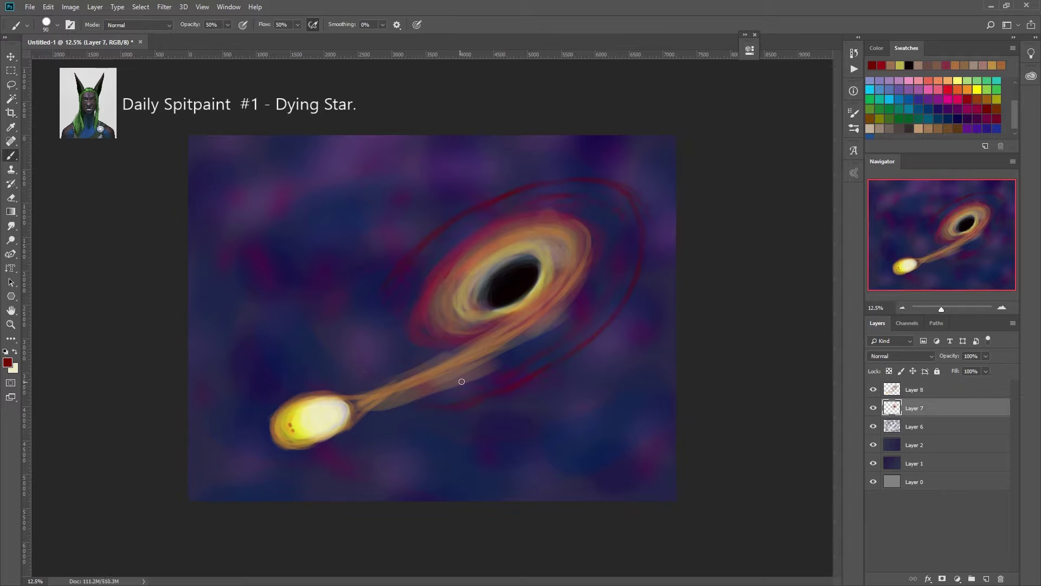
key("ctrl+shift+alt+n")
key("bracketright")
key("bracketright")
key("bracketright")
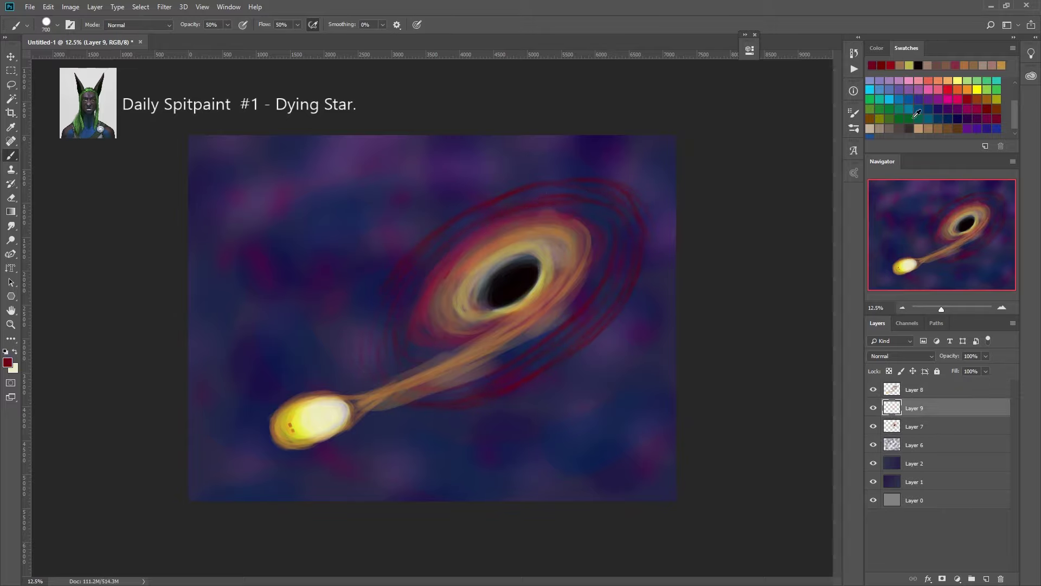
left_click_drag(401, 304, 509, 365)
left_click(529, 225, "alt")
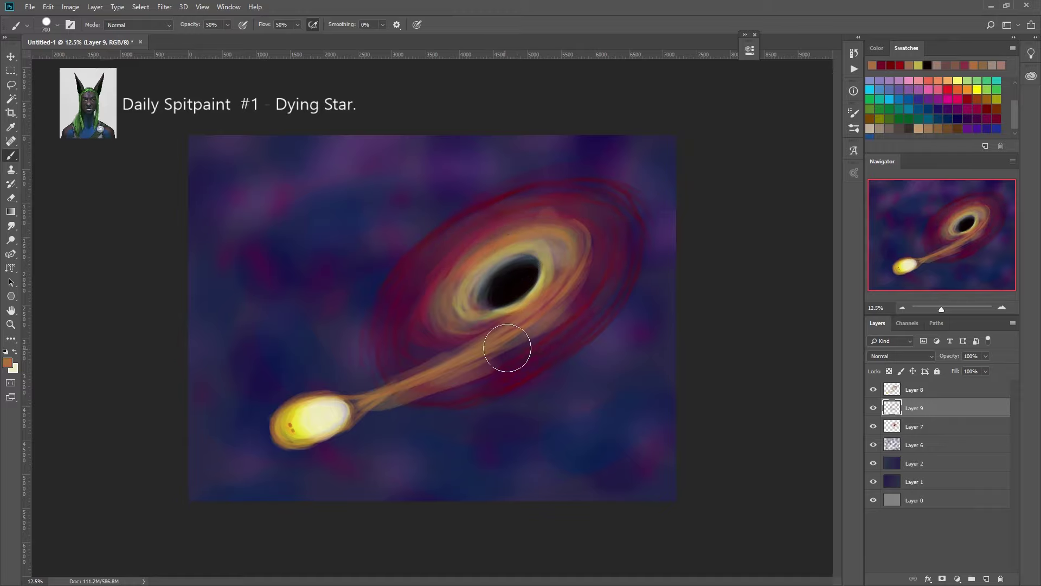
Add Layer 10 above the background and paint dark navy over the upper-left sky at 90% opacity
key("alt+bracketleft")
key("alt+bracketleft")
key("alt+bracketleft")
left_click(987, 577)
left_click(246, 399, "alt")
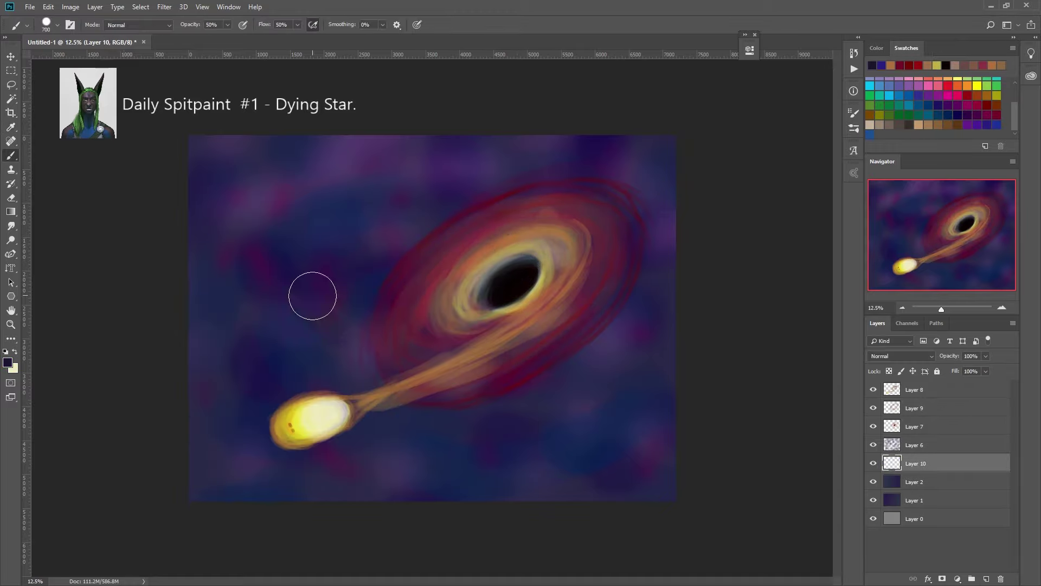
key("bracketleft")
left_click(228, 25)
left_click_drag(229, 28, 253, 32)
left_click_drag(952, 464, 952, 453)
mouse_move(228, 158)
left_mouse_down()
mouse_move(191, 209)
mouse_move(302, 263)
mouse_move(417, 276)
mouse_move(648, 190)
mouse_move(624, 423)
mouse_move(678, 471)
mouse_move(244, 477)
left_mouse_up()
Set Layer 10 to Multiply and lower Layer 6 opacity to 71%
left_click(900, 356)
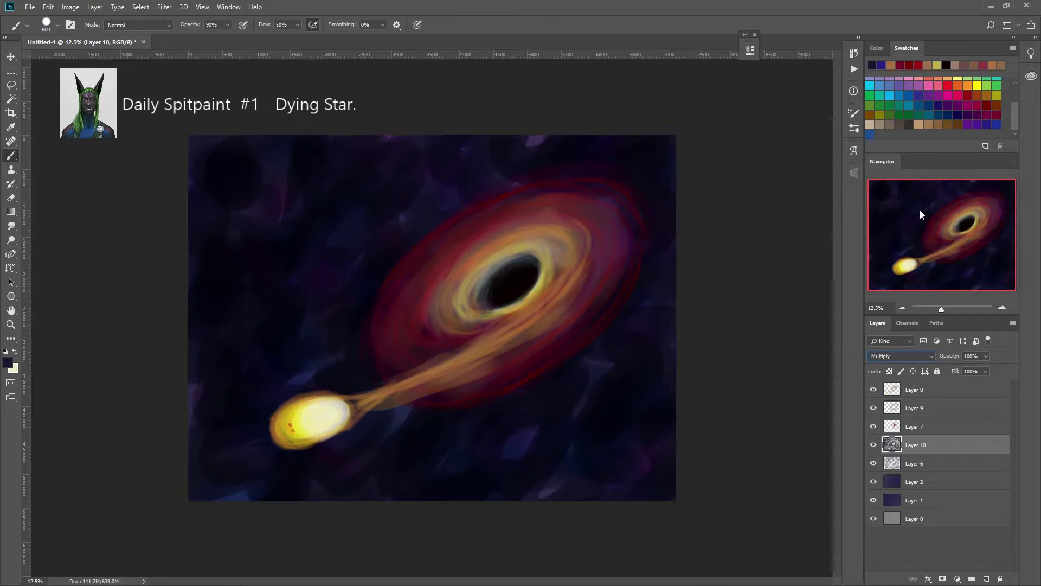
left_click(920, 209)
left_click_drag(949, 355, 953, 367)
left_click_drag(980, 461, 970, 440)
left_click(985, 355)
left_click_drag(950, 368, 971, 368)
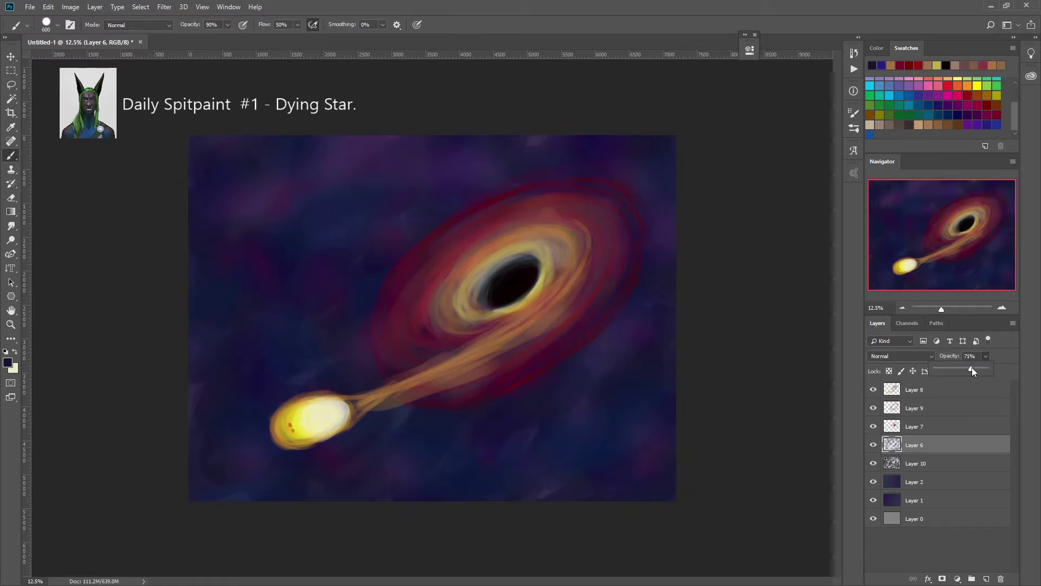
Add a new layer for stars and choose a spatter brush from the presets
key("ctrl+shift+alt+n")
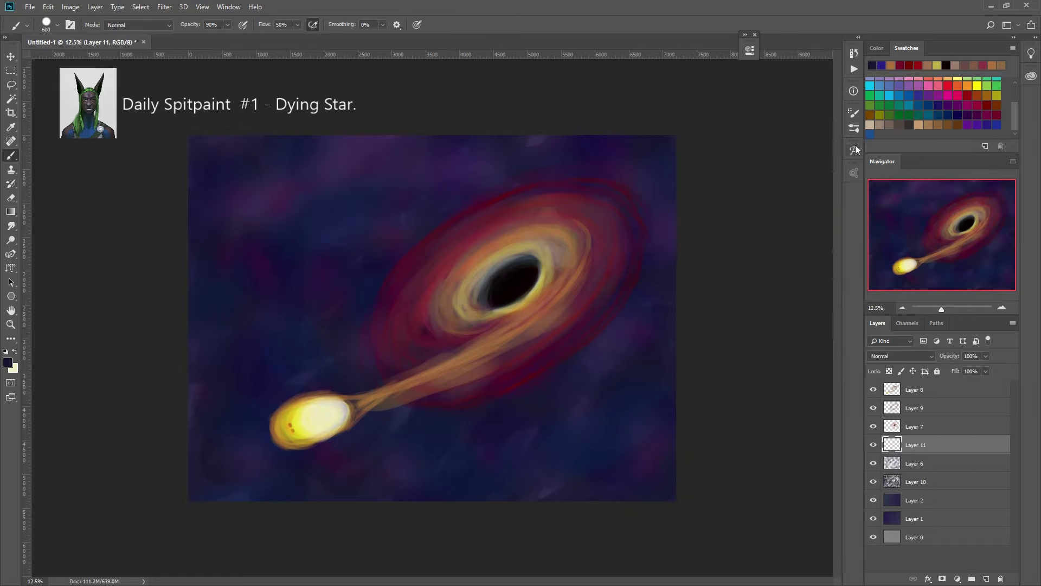
left_click(854, 128)
left_click(754, 254)
key("F5")
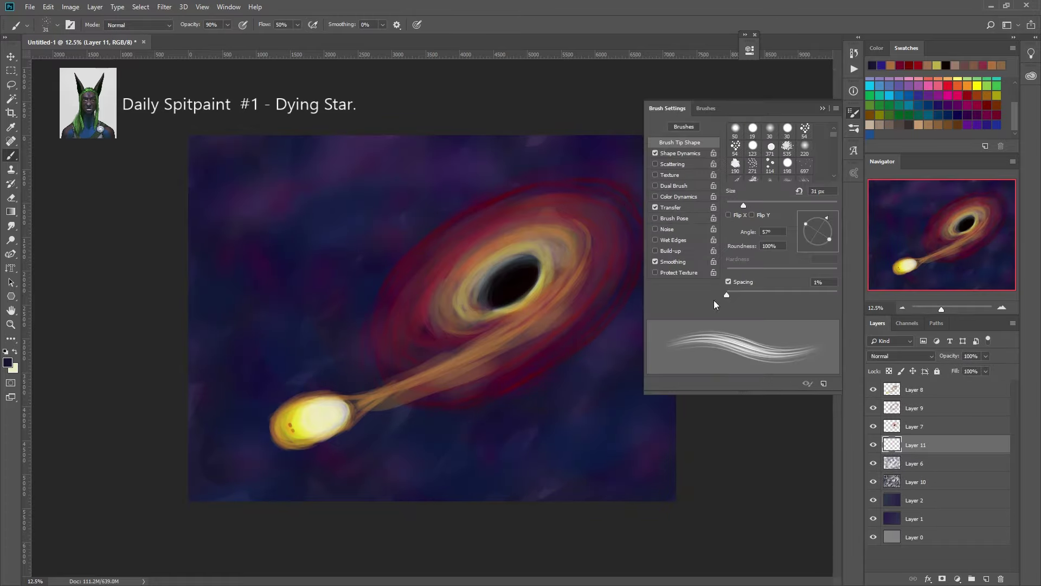
key("F5")
scroll(838, 326, "down", 2)
left_click_drag(836, 177, 849, 232)
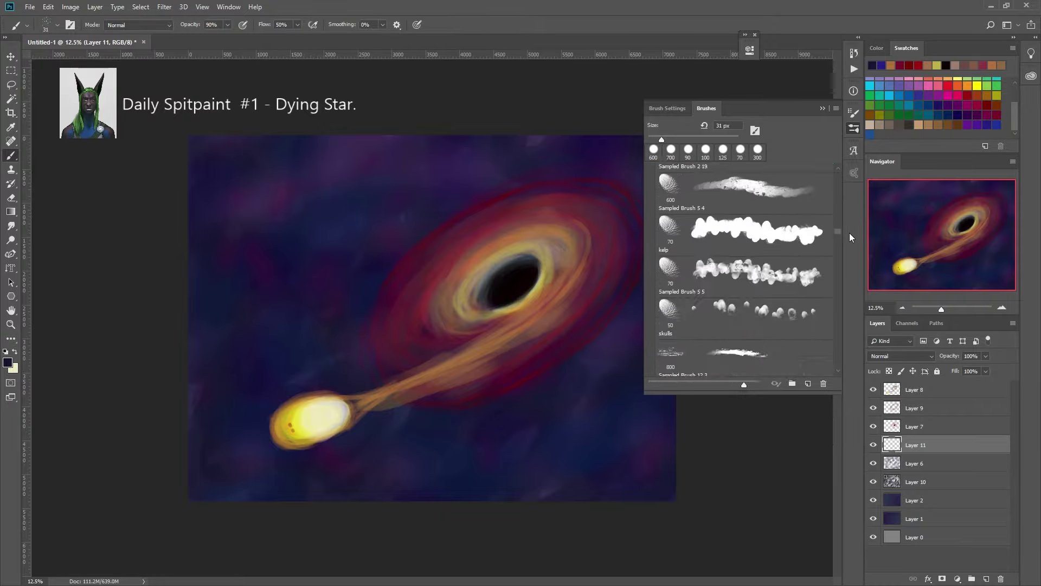
left_click(705, 252)
Set white as the paint colour, enlarge the spatter brush, and select Layer 12
key("d")
key("x")
left_click(854, 113)
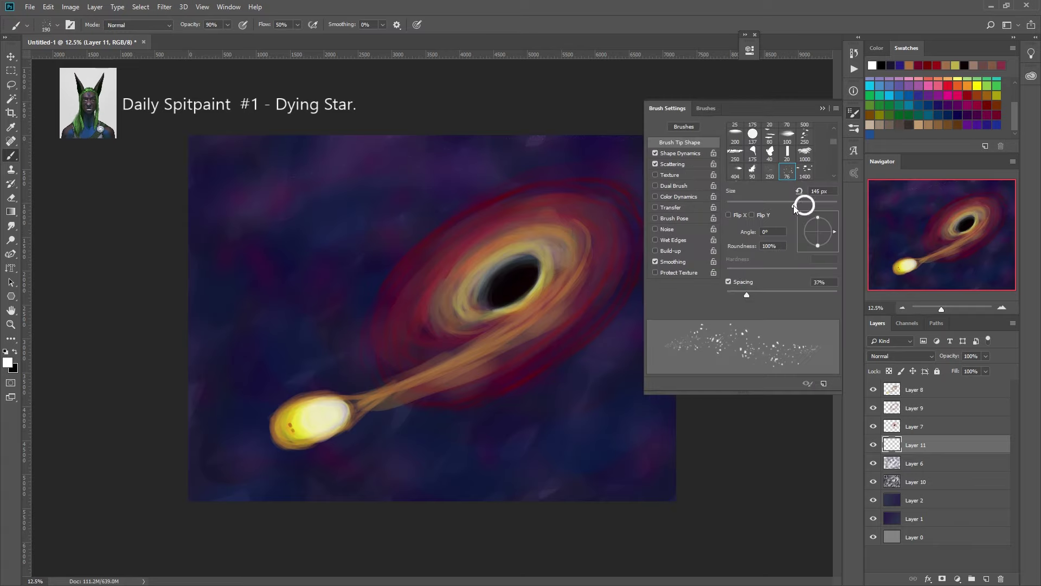
key("F5")
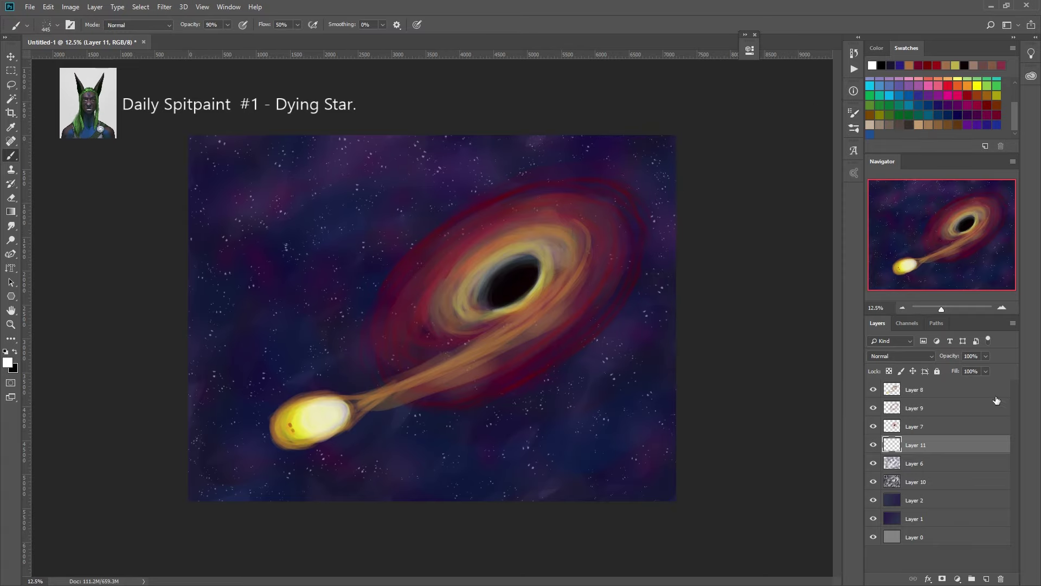
left_click(900, 448)
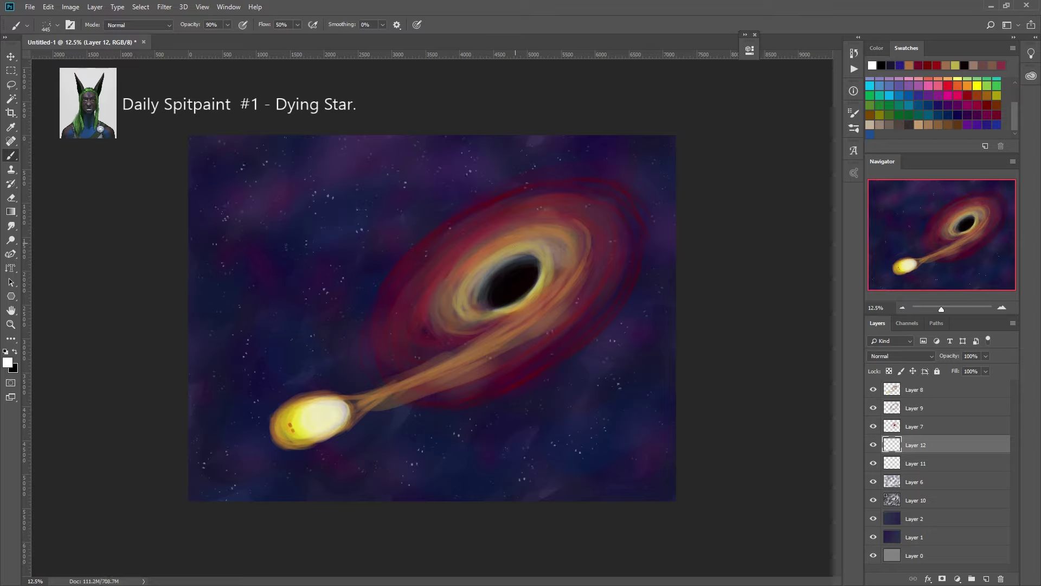
Add a new layer for nebula clouds with a cloud-shaped brush in dark red
key("ctrl+shift+alt+n")
left_click(854, 128)
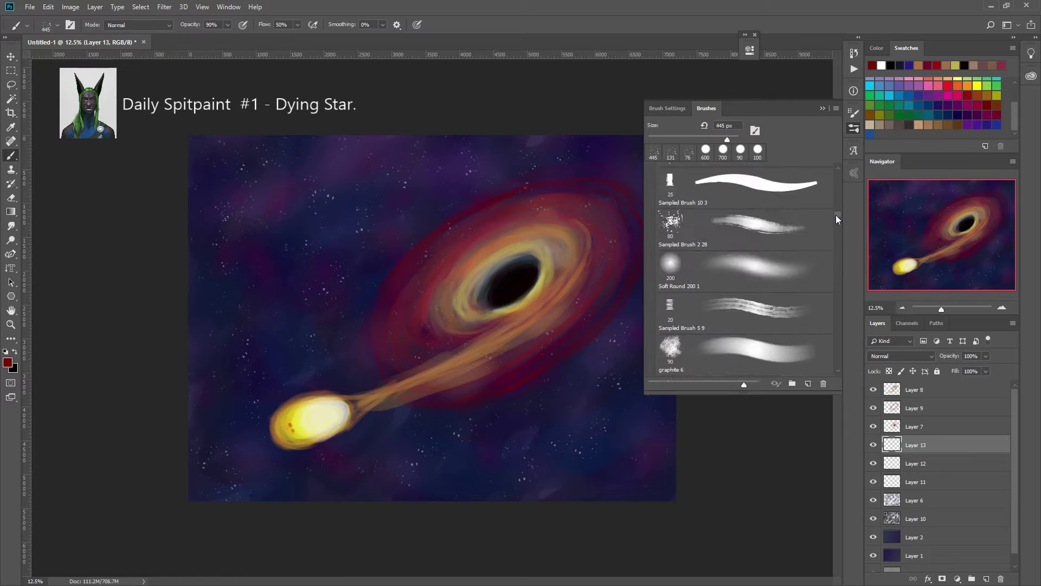
left_click_drag(835, 240, 835, 215)
left_click(705, 244)
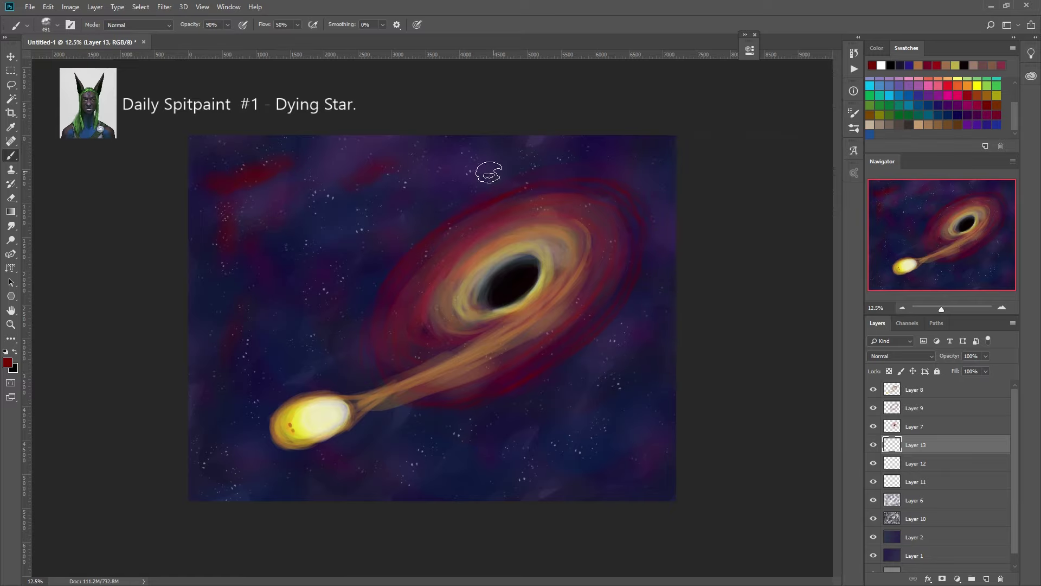
left_click(333, 181, "alt")
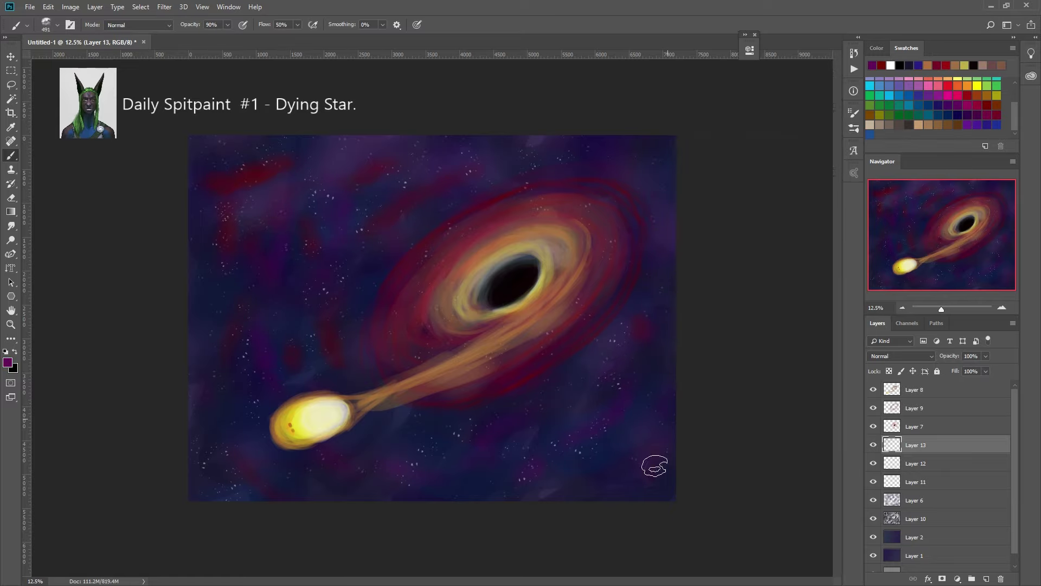
left_click(265, 173, "alt")
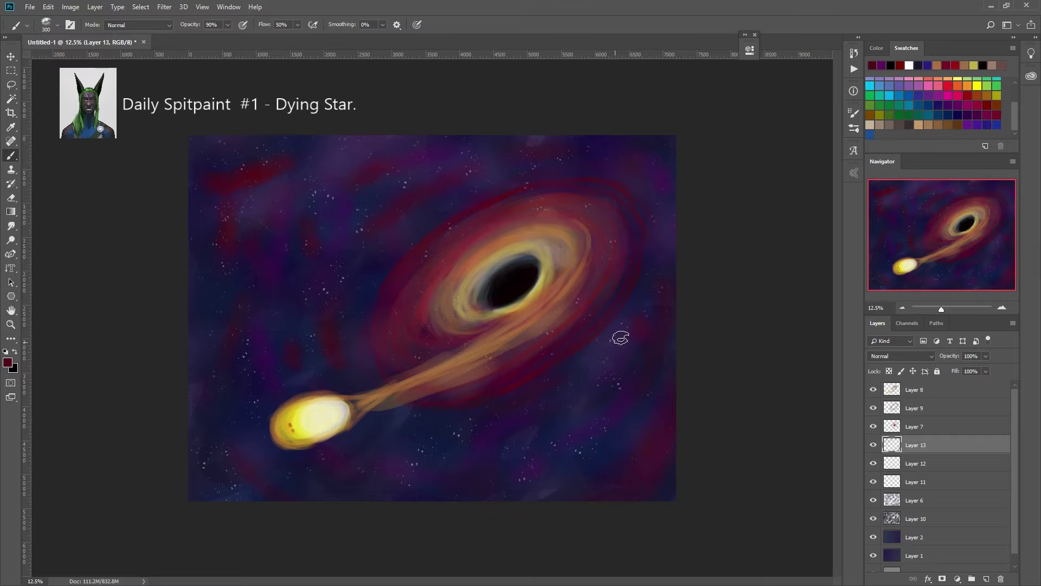
Fade Layer 13 to about 25%, hide Layer 9, and erase part of the stream on Layer 8
left_click_drag(985, 355, 953, 369)
left_click(873, 408)
left_click(914, 389)
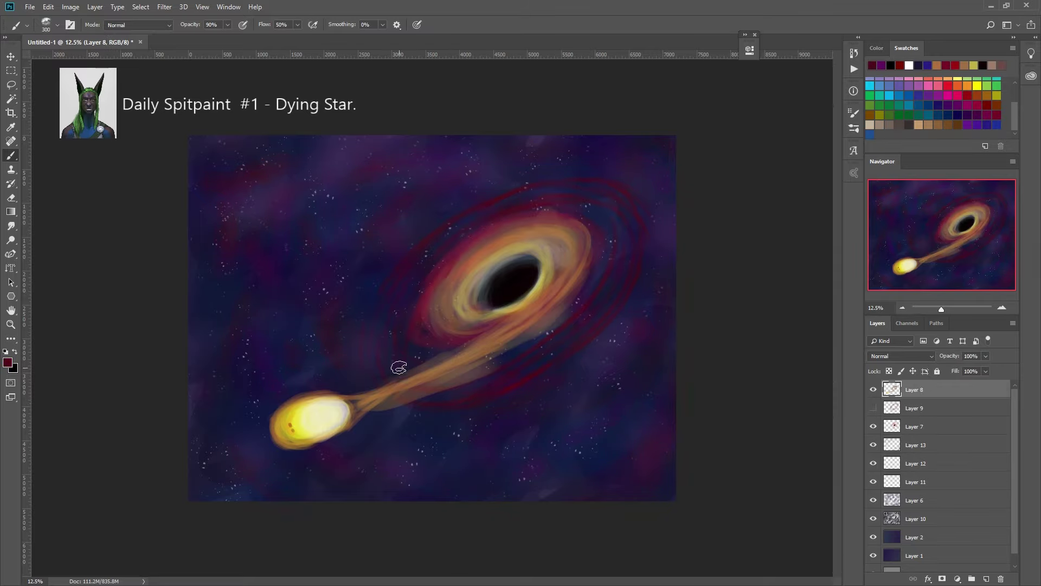
key("e")
mouse_move(429, 392)
left_mouse_down()
mouse_move(536, 325)
mouse_move(447, 376)
left_mouse_up()
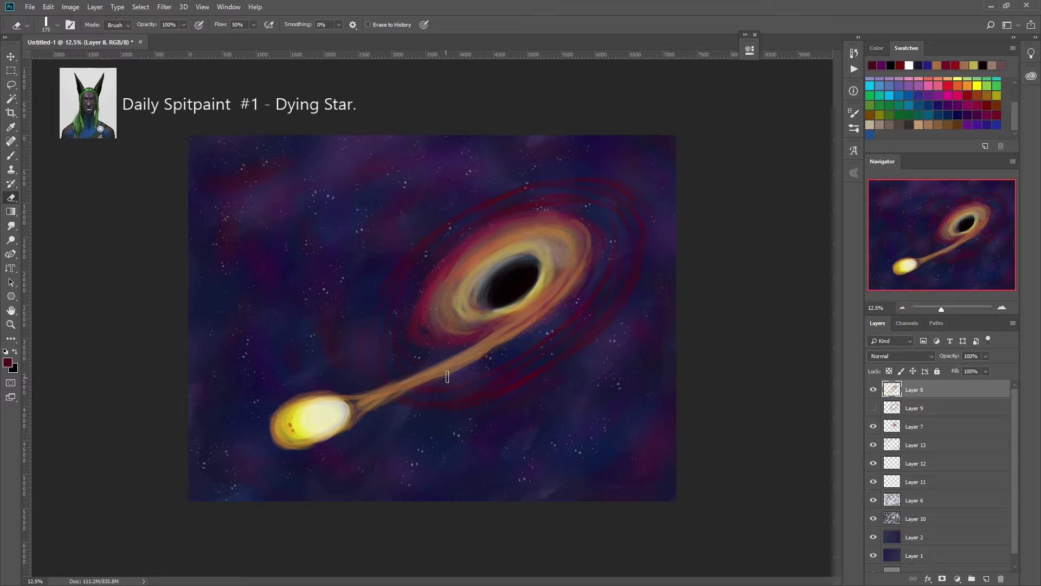
Undo the erase, show the red glow layer again, and sample an orange-brown from the stream
key("ctrl+z")
key("b")
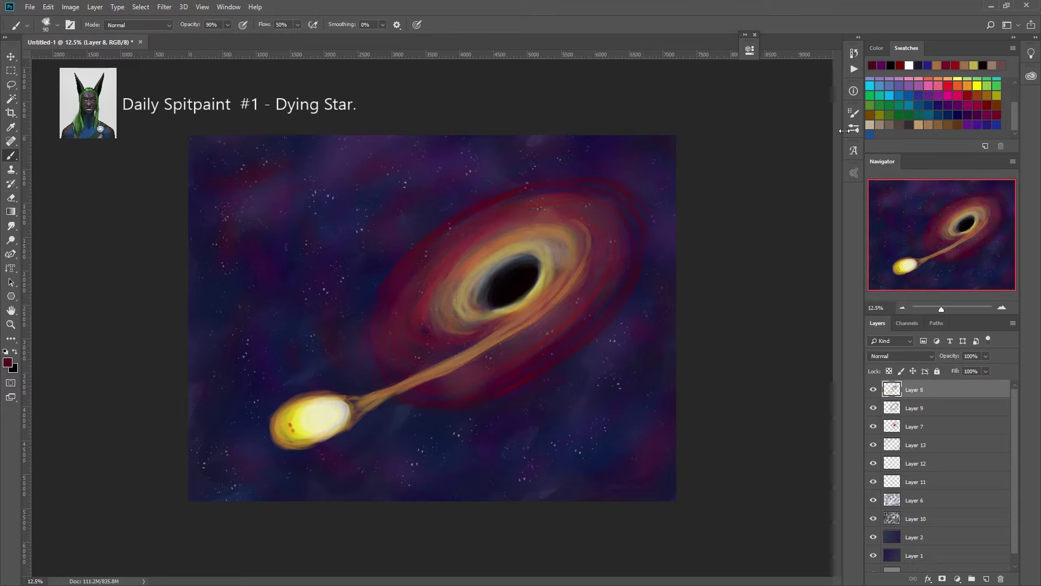
left_click(347, 414, "alt")
left_click(413, 377, "alt")
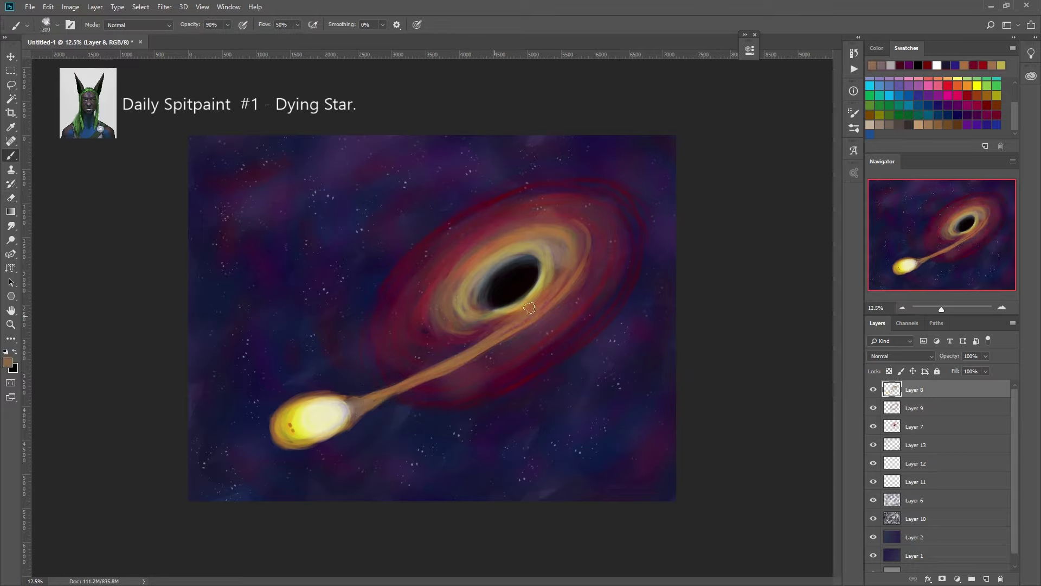
Sample and confirm a dark red from the disk, then sample dark navy from the sky
key("i")
left_click(8, 362)
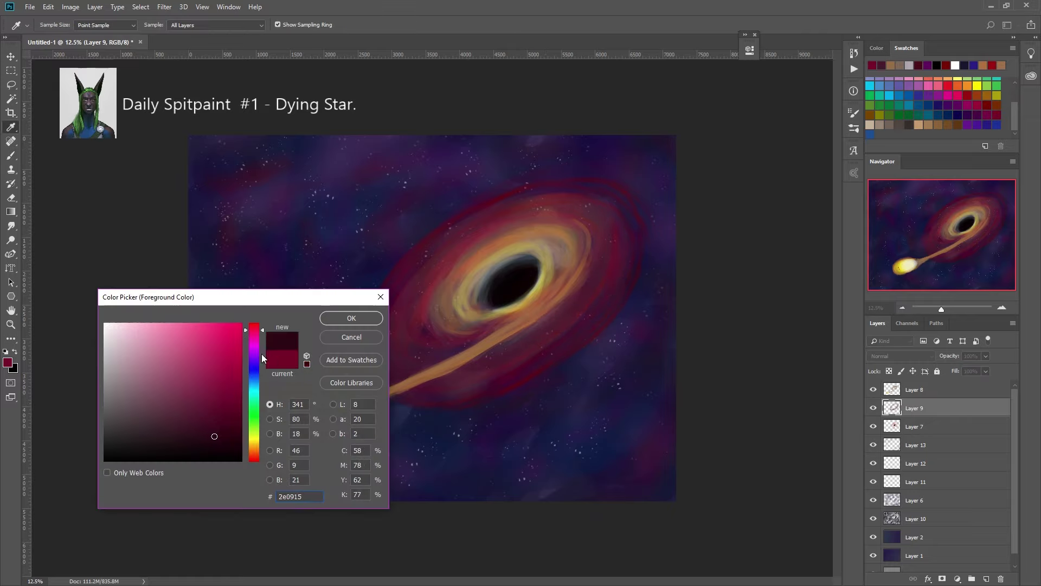
key("Return")
key("b")
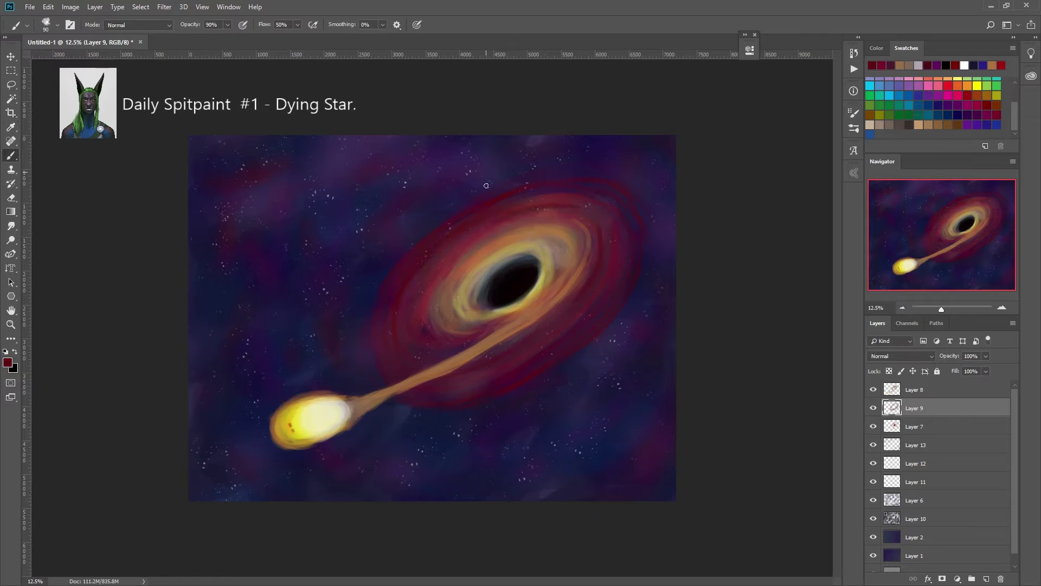
left_click(486, 185, "alt")
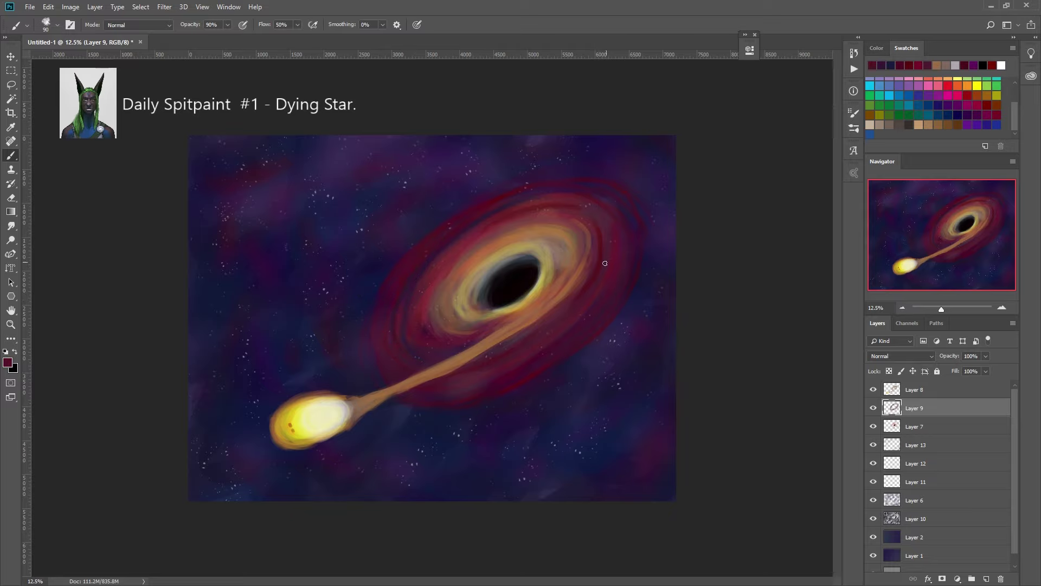
Shift the foreground colour toward a reddish orange, then switch to the Eraser and zoom in
left_click(8, 362)
left_click_drag(253, 442, 253, 459)
key("Return")
key("b")
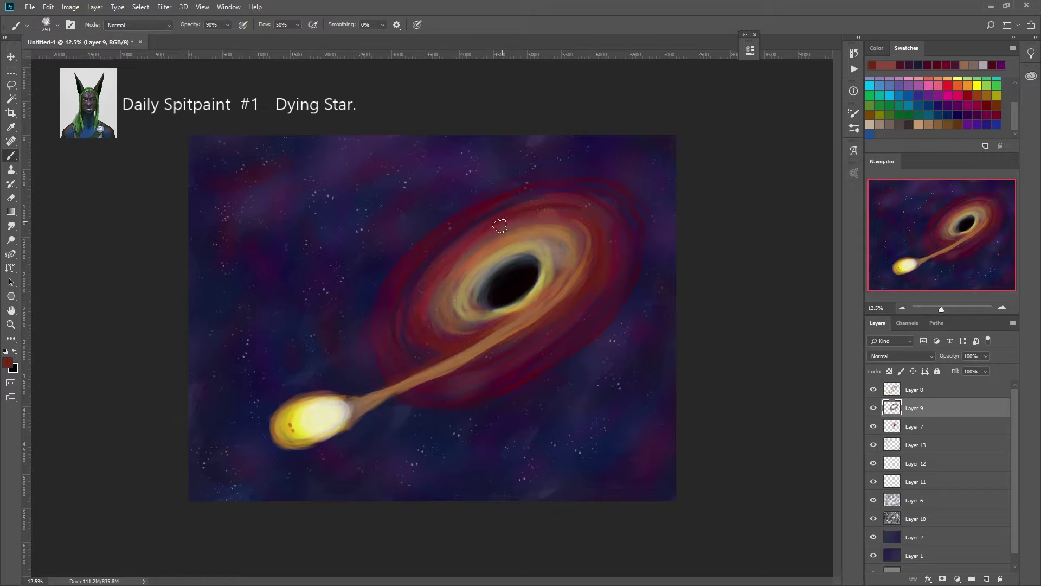
key("e")
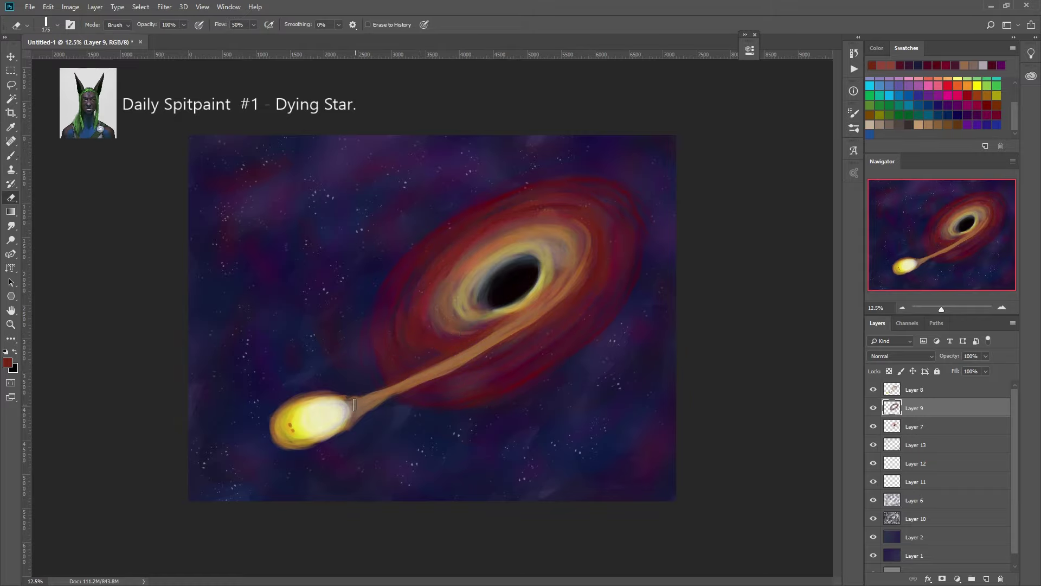
key("ctrl+plus")
On Layer 8, erase along the star's stream at 30% opacity to taper it
key("3")
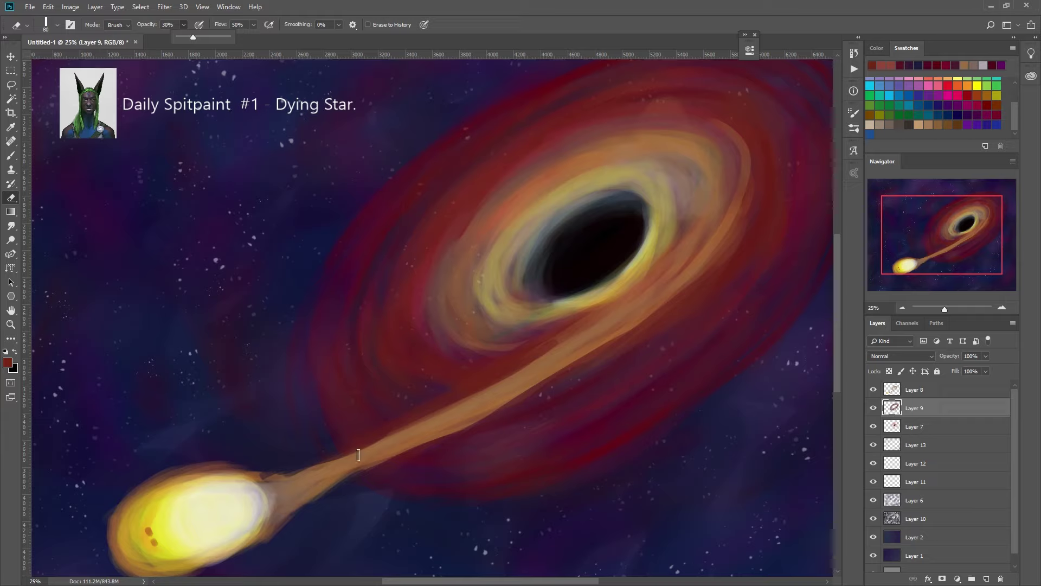
key("alt+bracketright")
left_click_drag(261, 501, 526, 383)
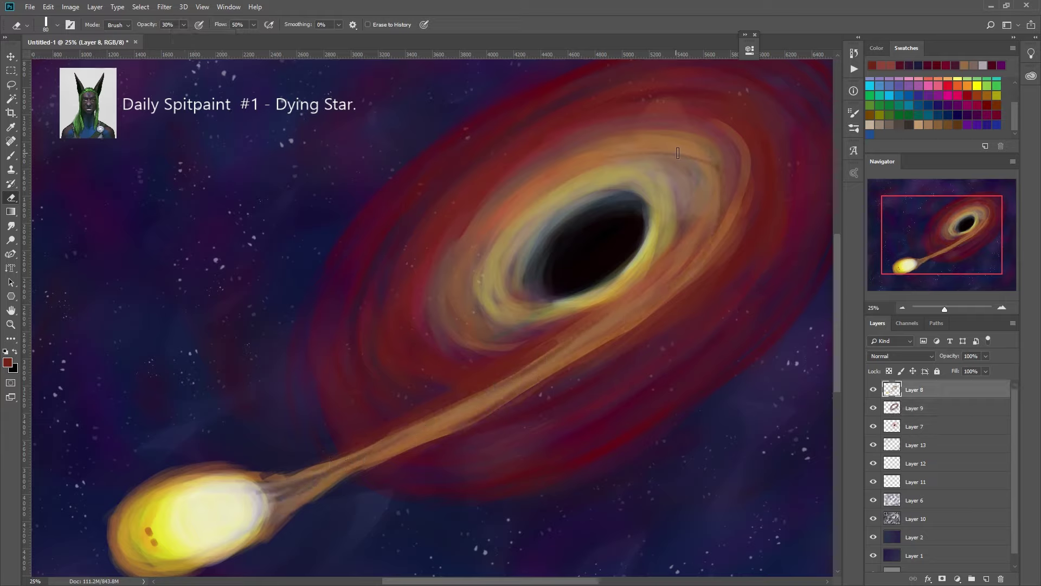
left_click_drag(271, 490, 623, 314)
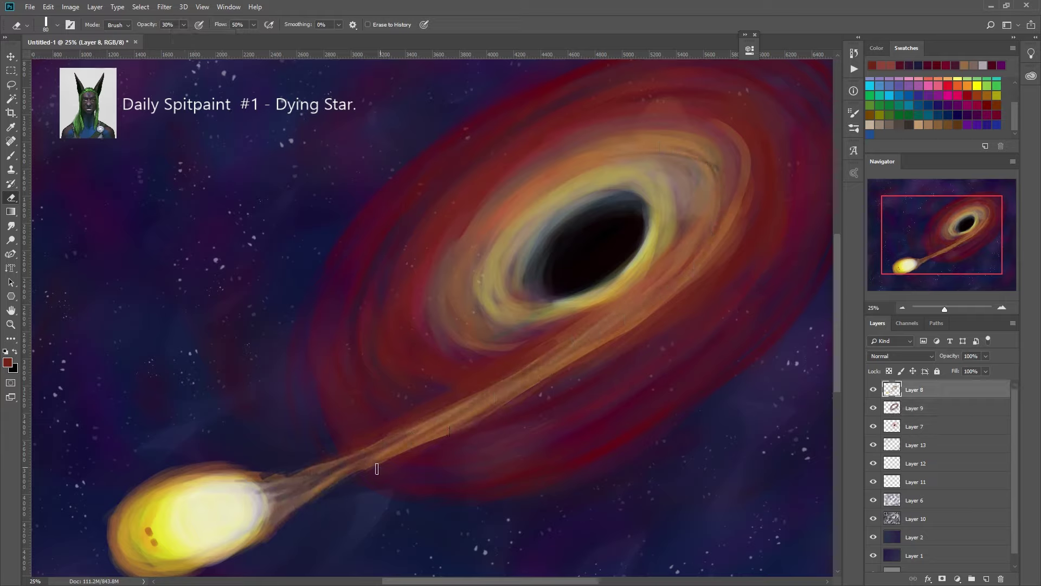
Brighten the star with orange strokes sampled from the stream at about 43% opacity
key("b")
left_click(122, 528, "alt")
key("4")
key("3")
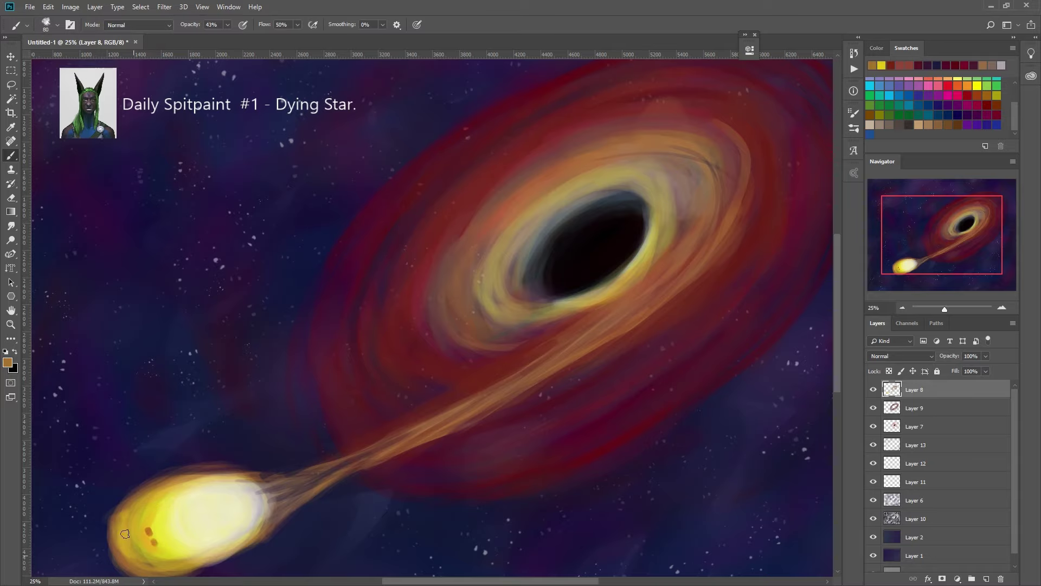
left_click_drag(194, 554, 380, 450)
Paint pale cream highlights on the star, stream and black hole's inner rim
left_click(182, 552, "alt")
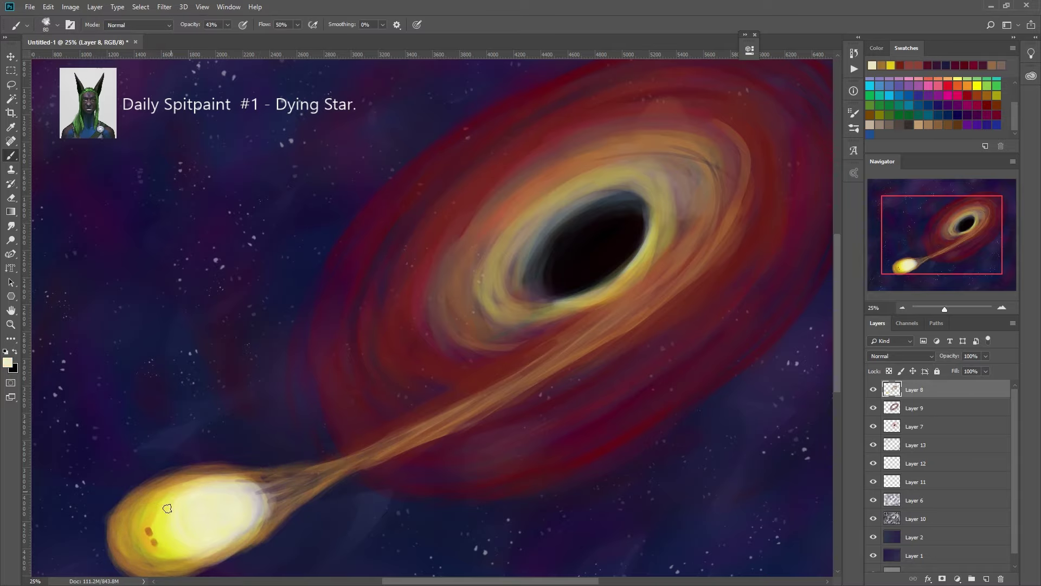
left_click_drag(217, 515, 341, 466)
key("bracketleft")
key("bracketleft")
key("bracketleft")
mouse_move(521, 282)
left_mouse_down()
mouse_move(613, 195)
mouse_move(654, 175)
left_mouse_up()
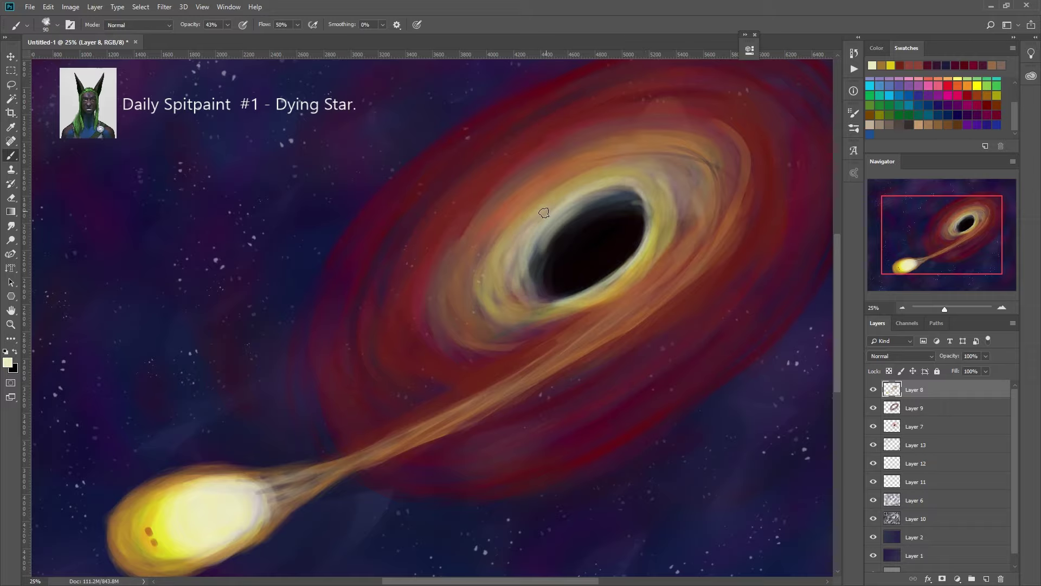
Lower brush opacity to about 17% and add a new Overlay-blended layer
left_click_drag(227, 24, 209, 37)
left_click(986, 578)
left_click(901, 356)
left_click(900, 212)
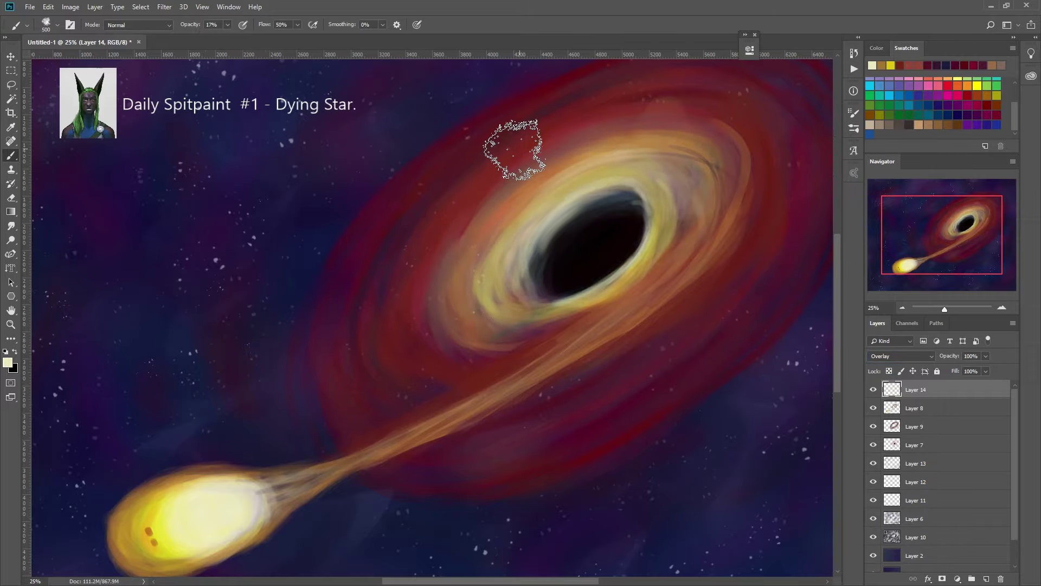
Zoom out, create Layer 15 and reset colours to black and white
left_click(902, 308)
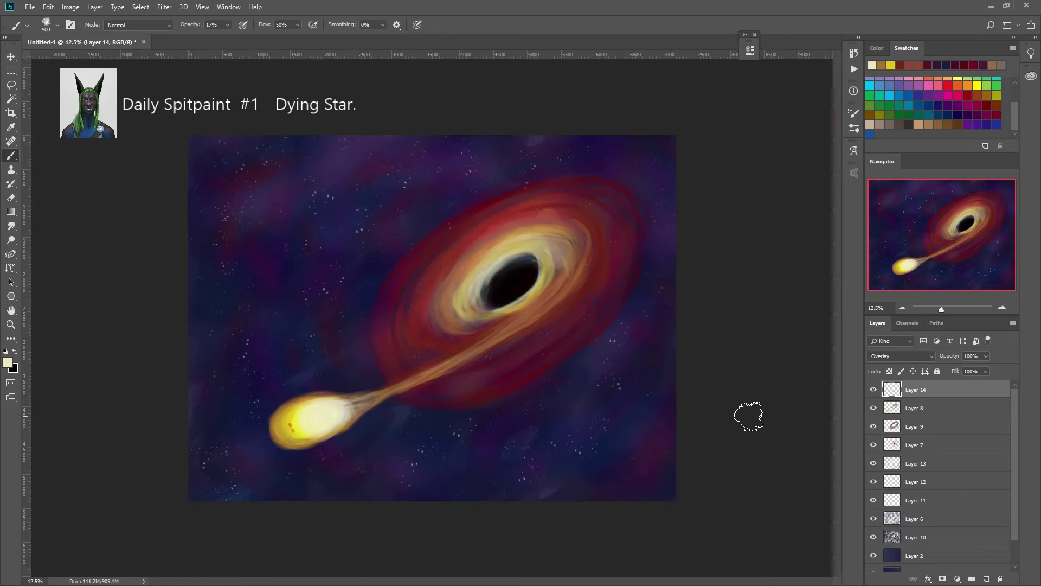
key("ctrl+shift+alt+n")
key("d")
left_click(853, 129)
left_click(853, 130)
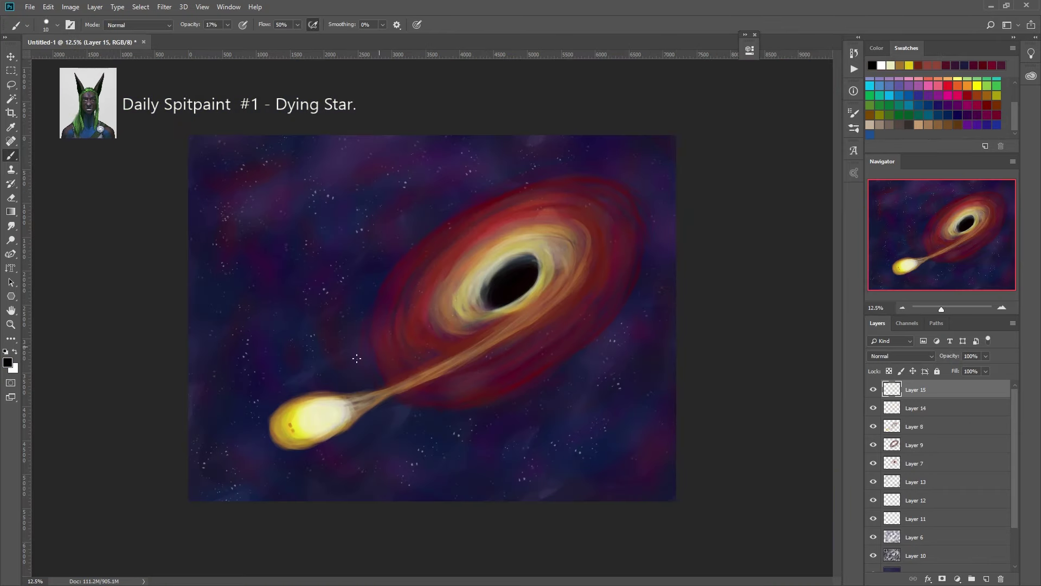
Paint faint shading across the star and disk, blended Multiply at 52% opacity
left_click_drag(270, 429, 283, 442)
left_click_drag(561, 280, 503, 339)
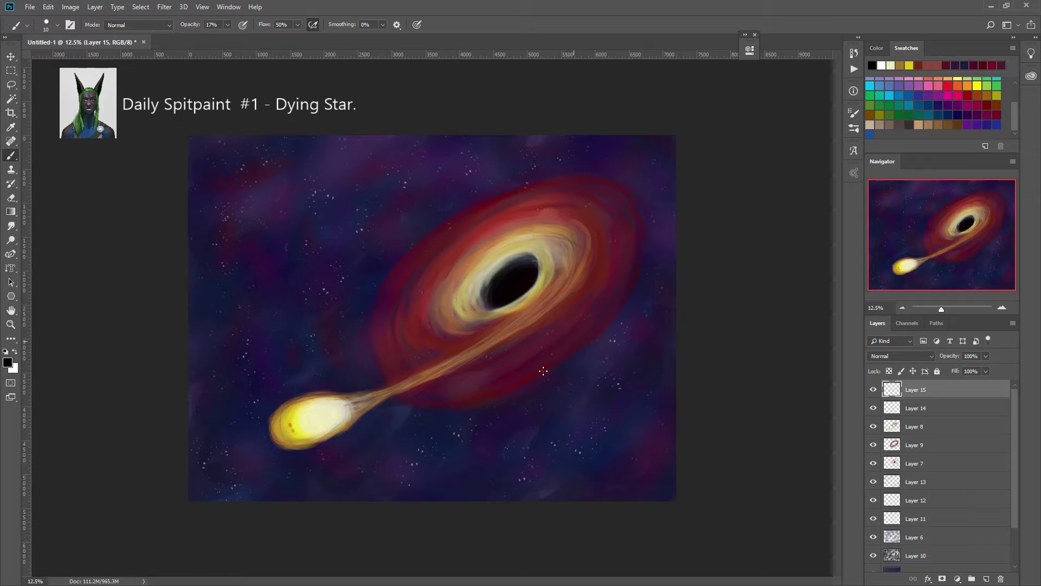
left_click_drag(543, 371, 375, 331)
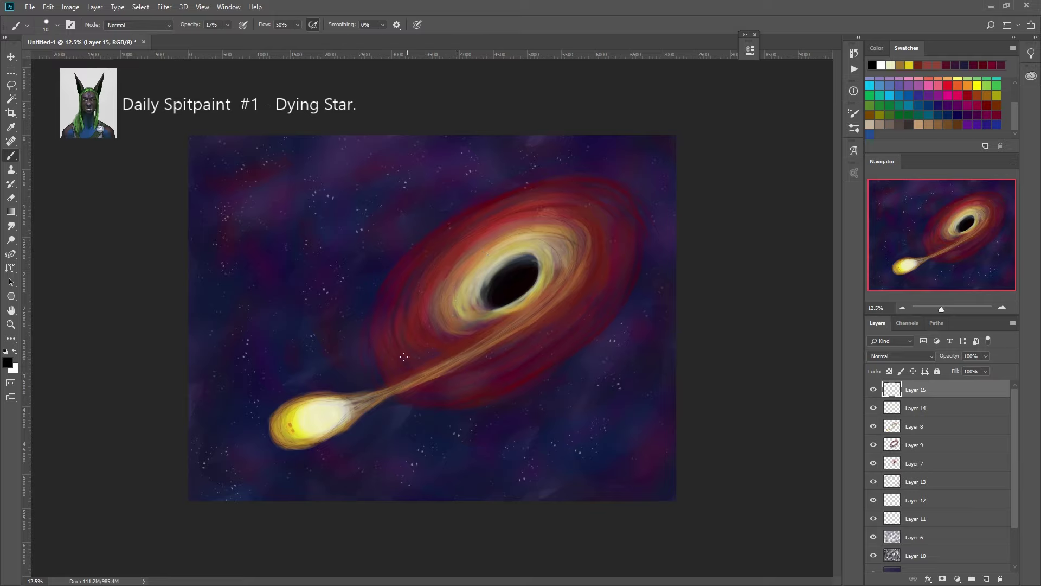
key("shift+alt+m")
left_click_drag(985, 356, 961, 371)
key("ctrl+shift+alt+n")
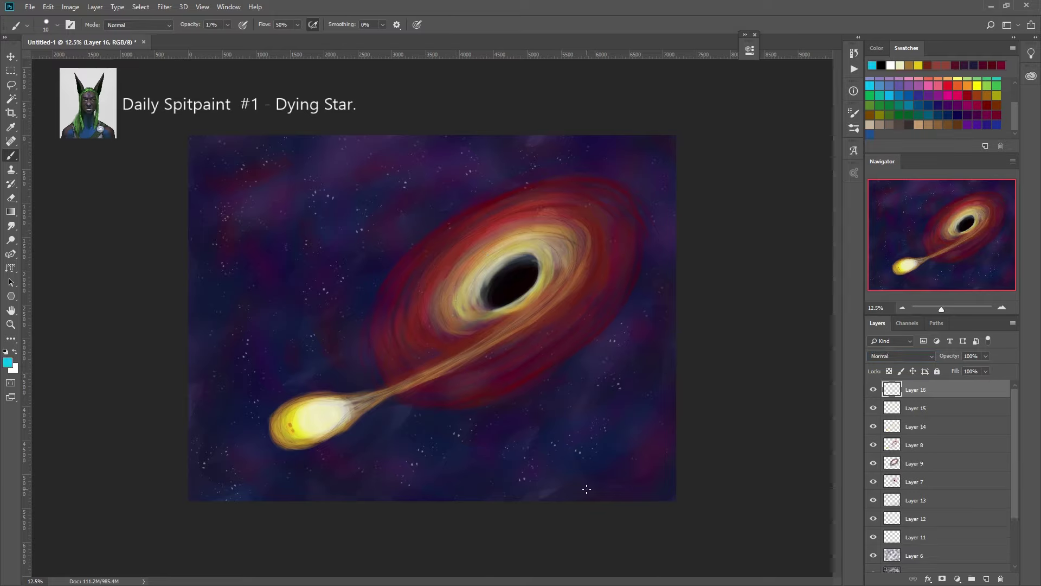
Paint a handwritten signature in the bottom-right corner, then fit the whole painting in view
key("ctrl+plus")
left_click_drag(961, 232, 964, 262)
mouse_move(653, 394)
left_mouse_down()
mouse_move(818, 339)
mouse_move(741, 398)
left_mouse_up()
key("ctrl+0")
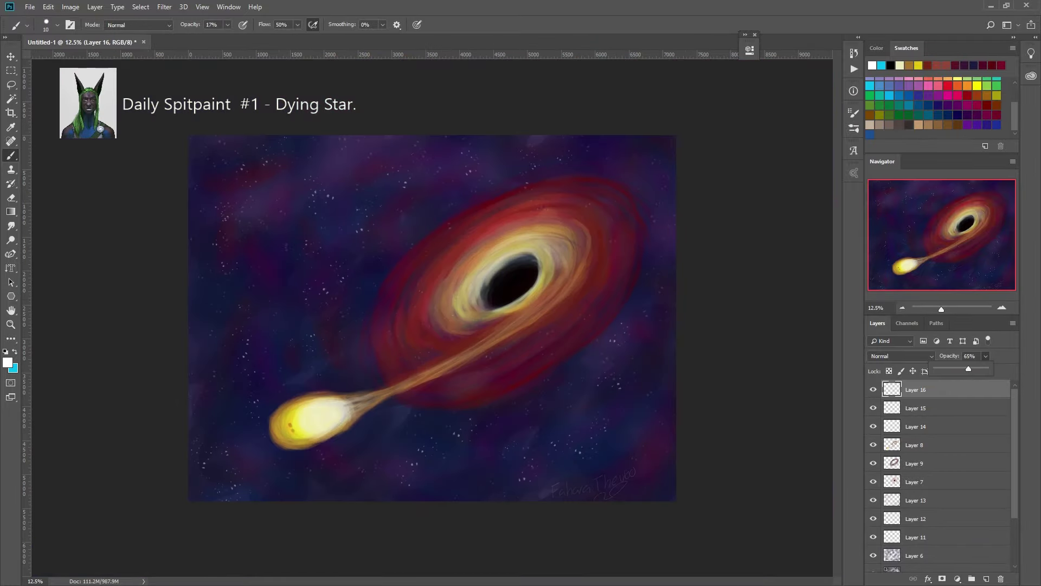